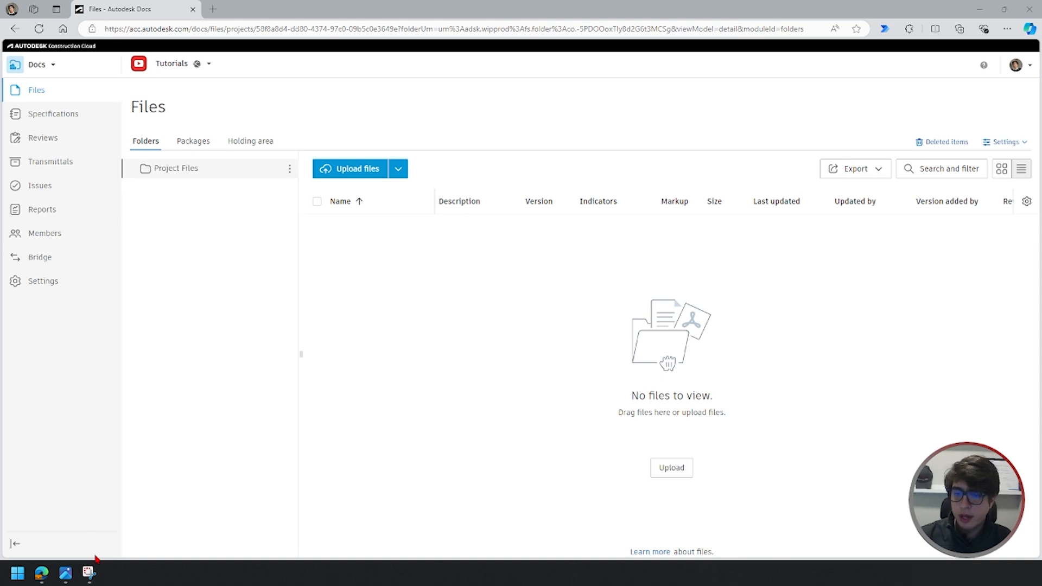
Step: View the naming standard diagram and mark the project number, file discipline and project name abbreviation labels in the Snipping Tool example
click(66, 572)
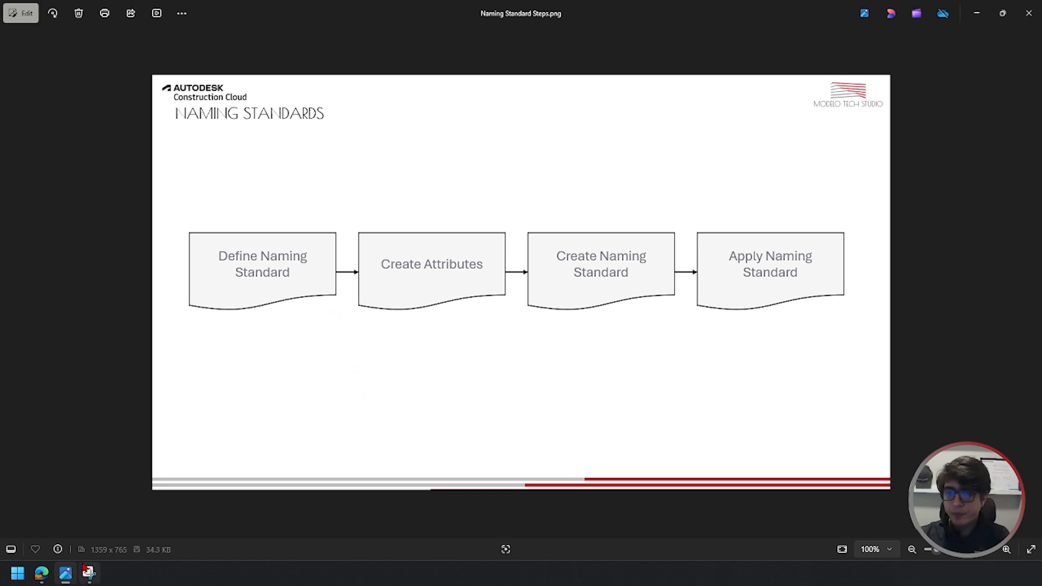
click(89, 573)
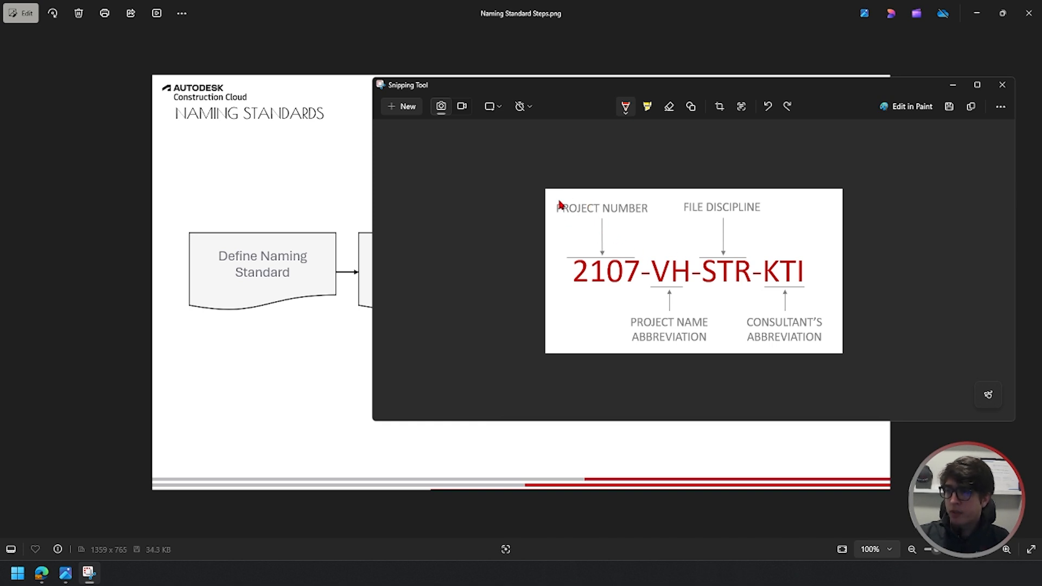
drag(556, 200, 617, 199)
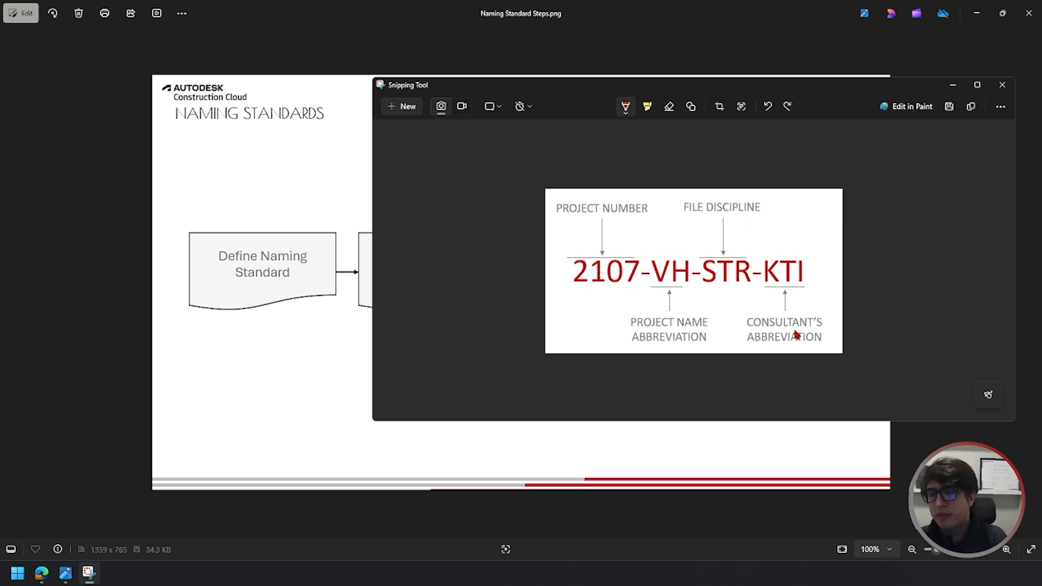
click(651, 202)
click(765, 201)
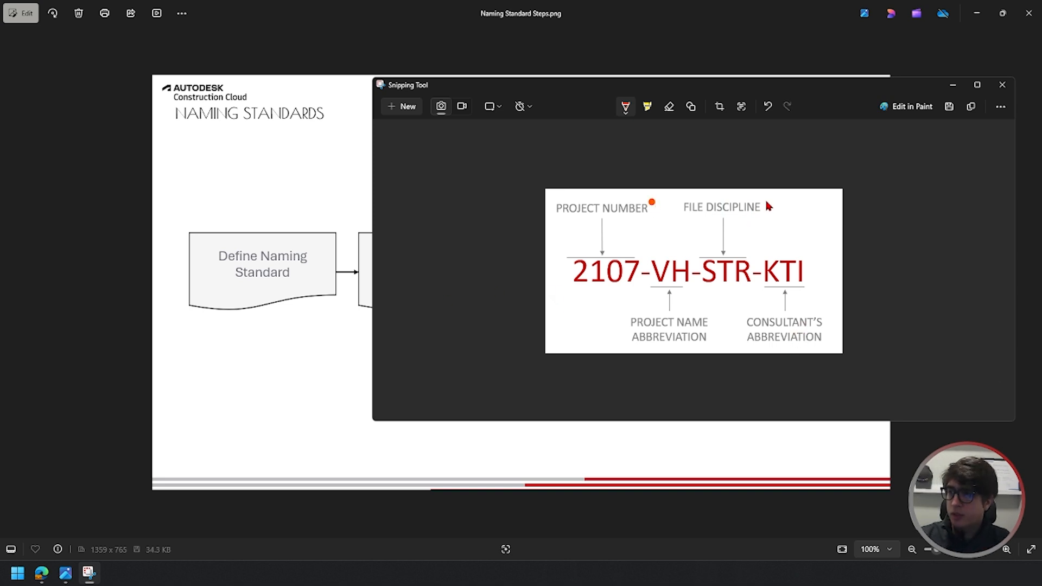
click(707, 339)
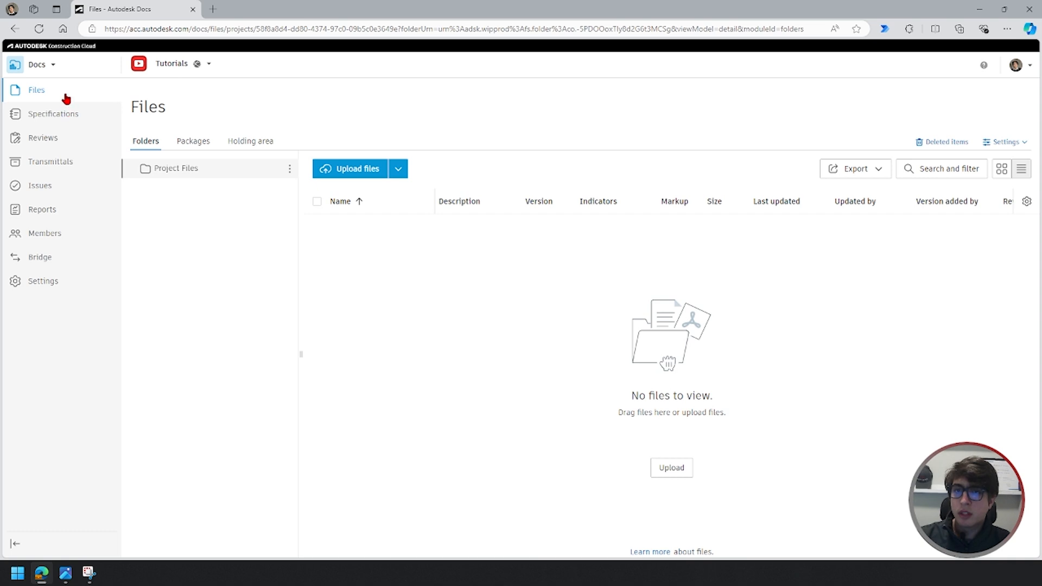
Step: Switch the Tutorials project to Build and view the settings options offered for its Files
click(51, 70)
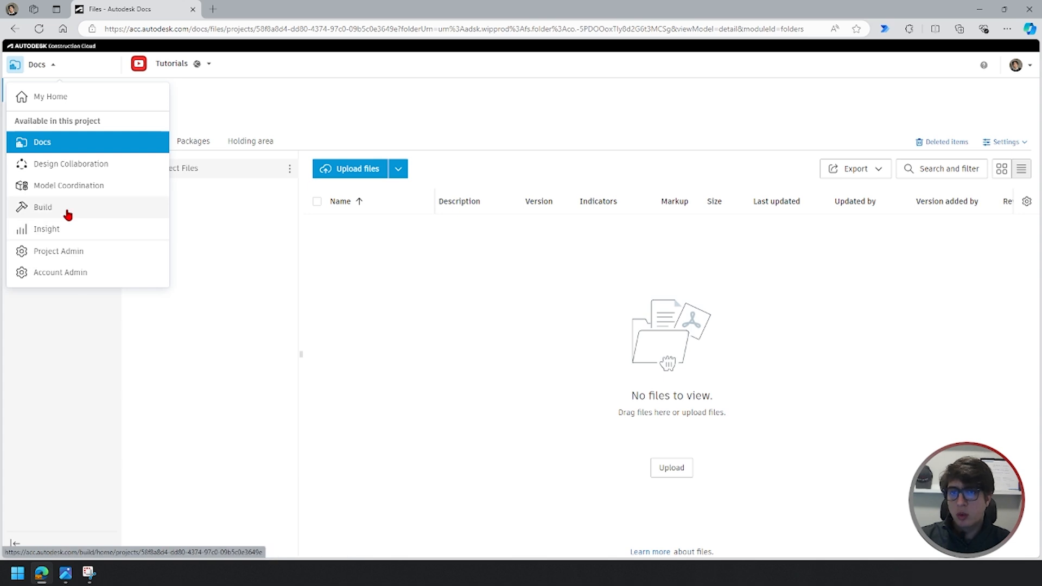
click(43, 207)
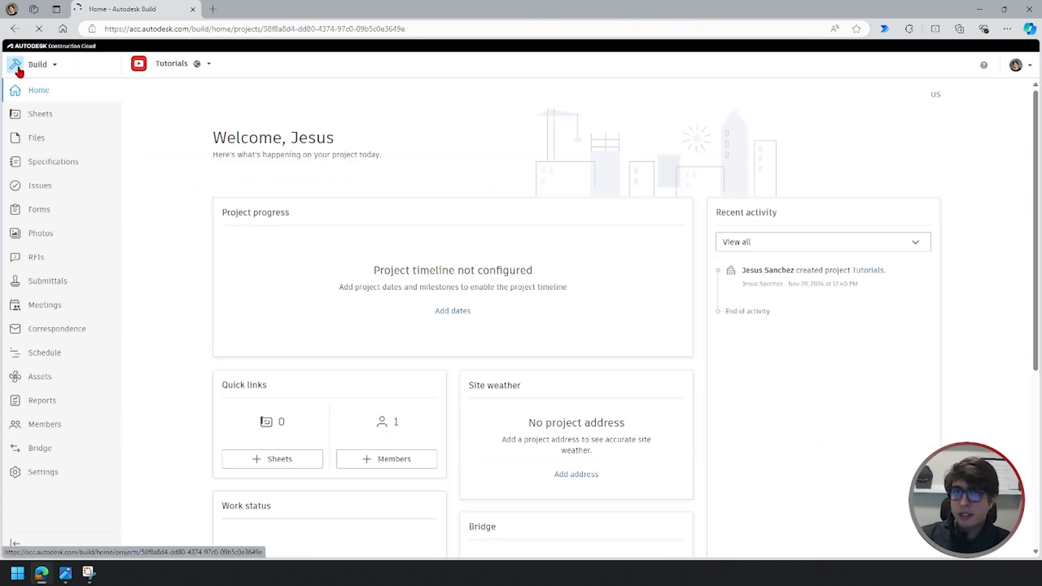
click(38, 136)
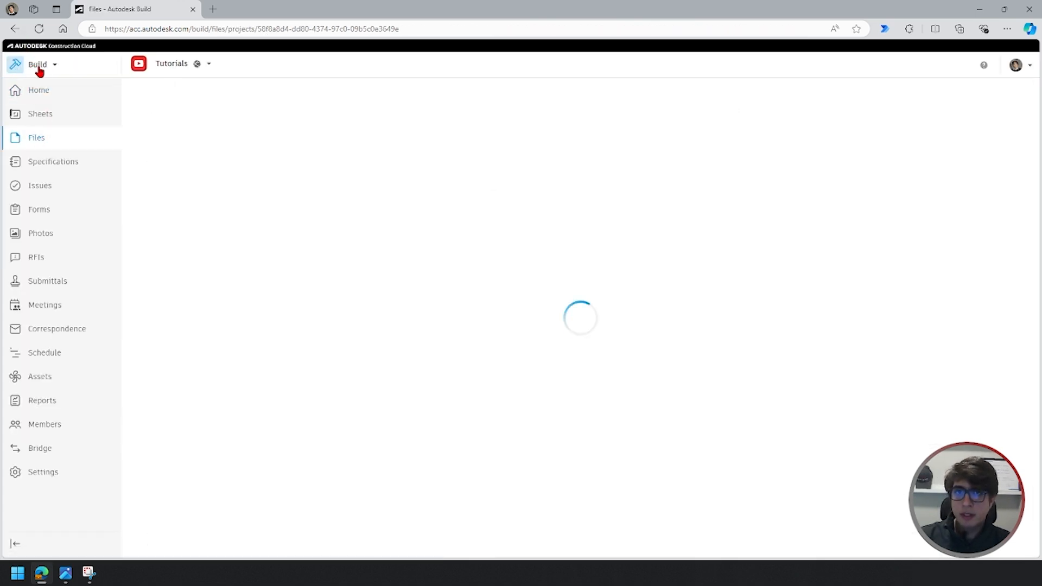
click(1004, 144)
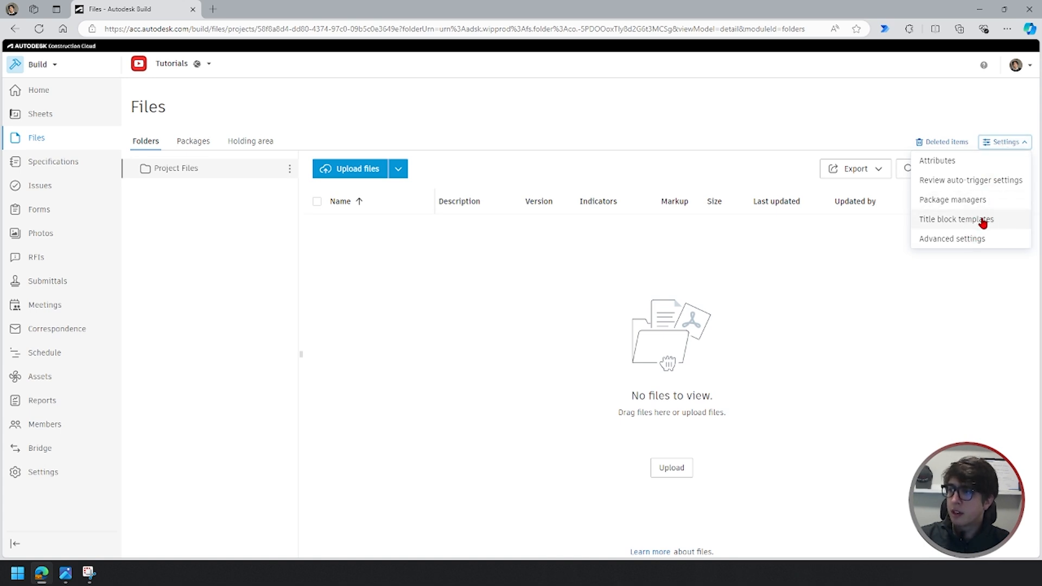
Step: Switch the project back to Docs and go to the Attributes settings for Files
click(36, 65)
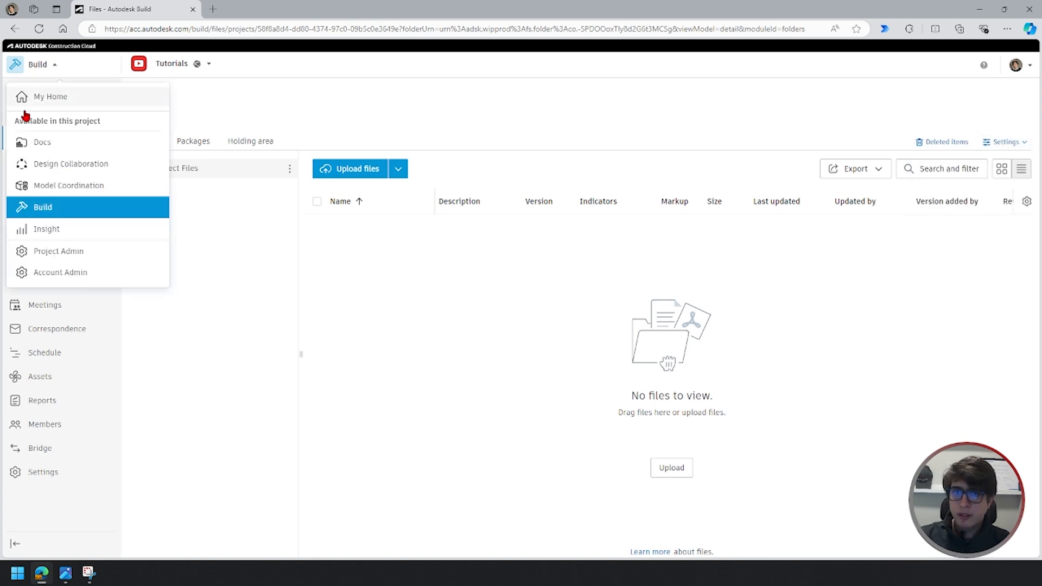
click(23, 145)
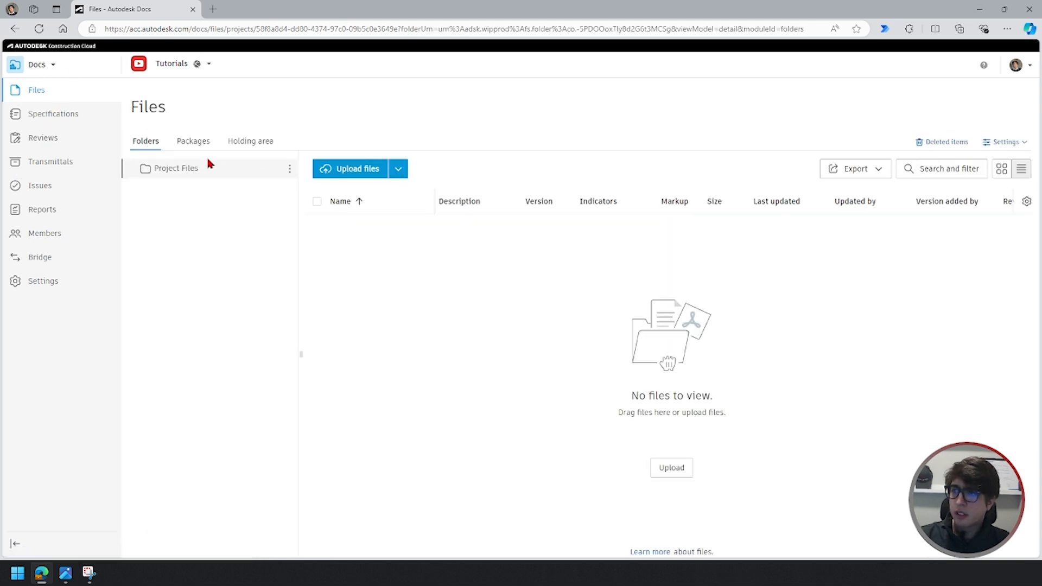
click(1008, 142)
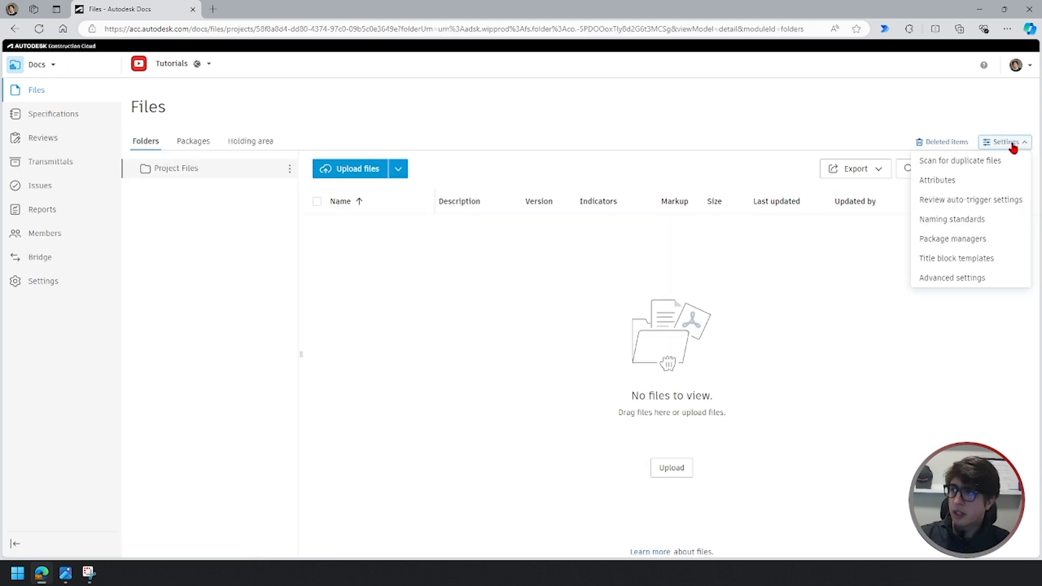
click(969, 186)
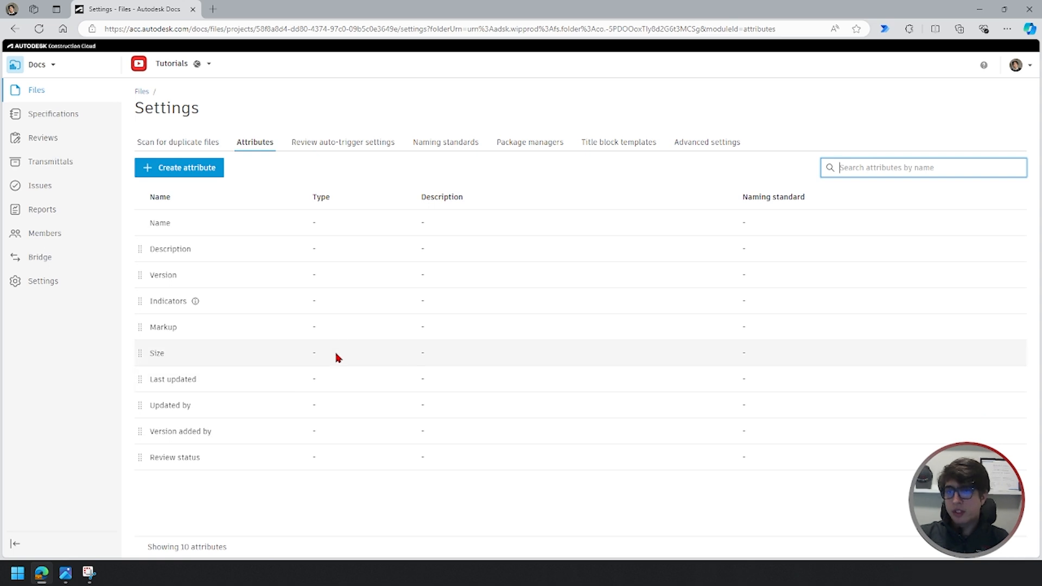
Step: Review and close the naming example snip, then start an attribute named PROJECT NUMBER with the Drop-down list type
click(85, 579)
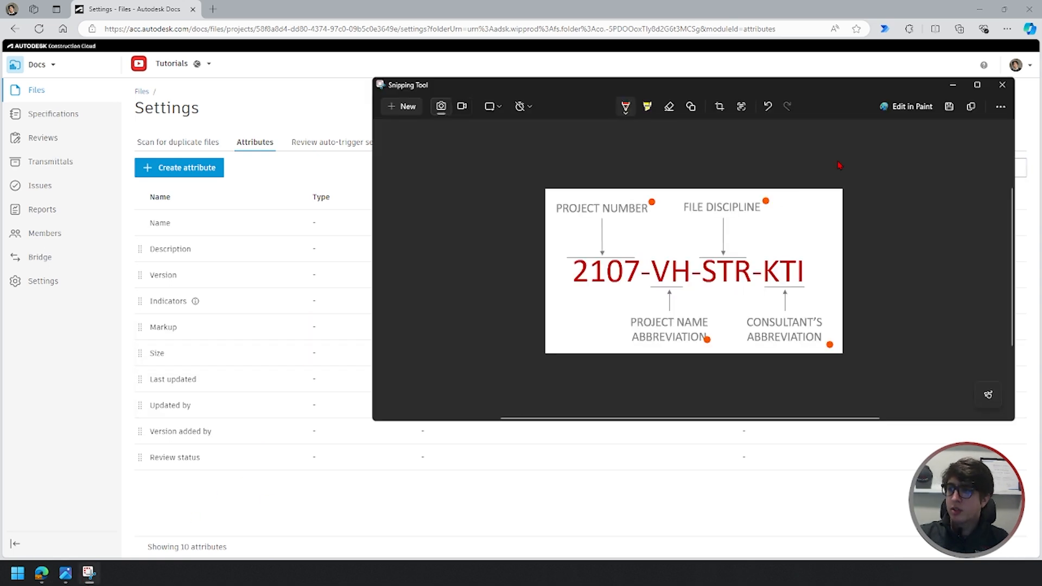
click(1003, 85)
click(189, 175)
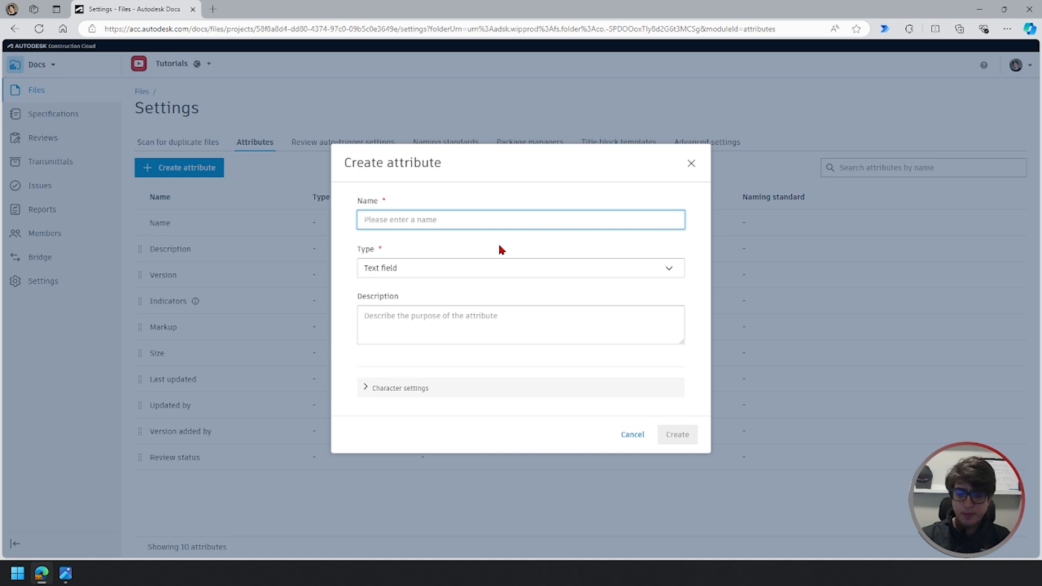
text(P)
key(BackSpace)
text(PROJECT NUMBER)
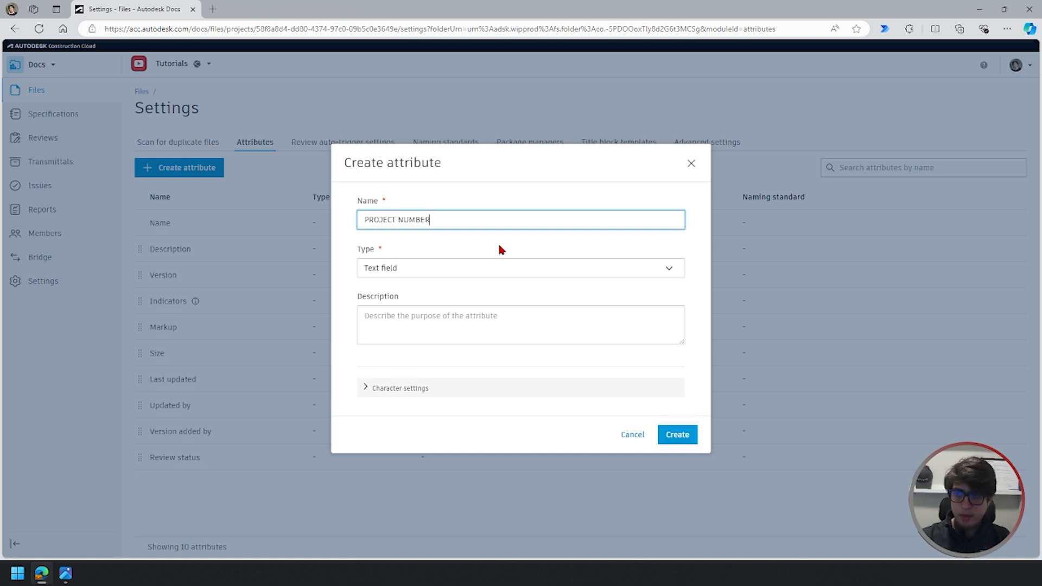
key(Tab)
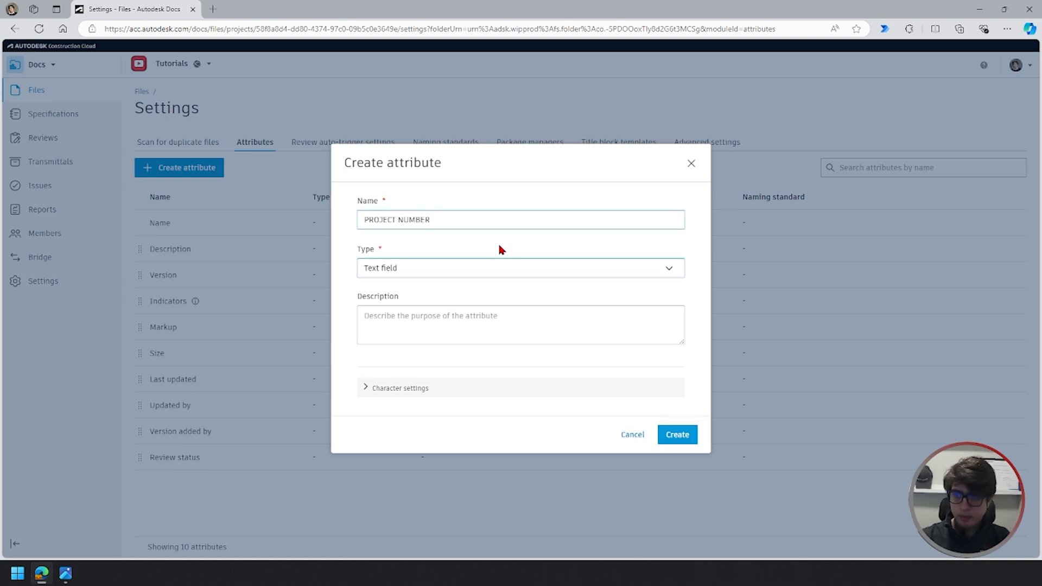
click(483, 268)
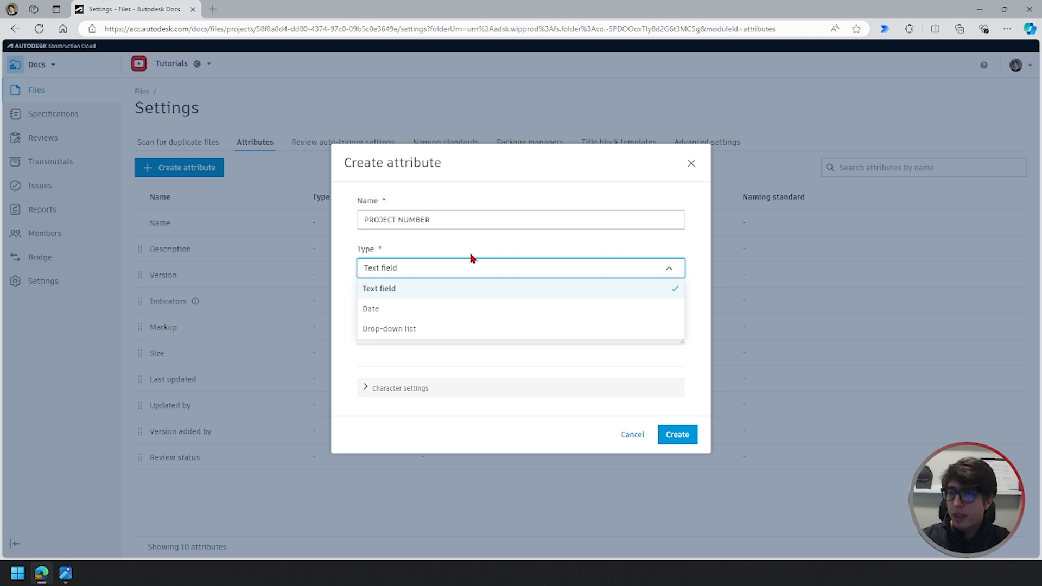
click(441, 332)
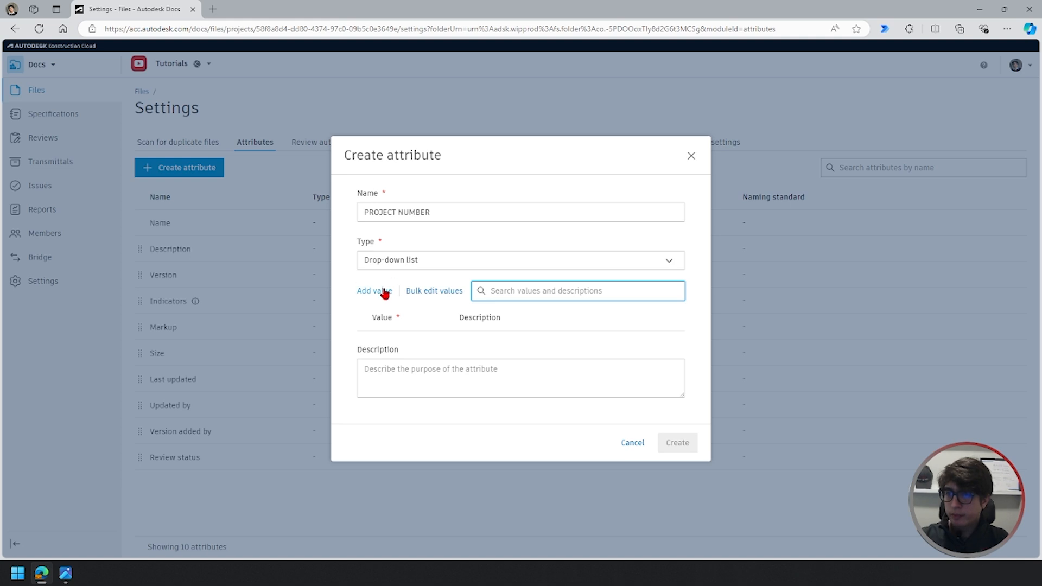
Step: Add the list value 12345 with the description Project Number and create the PROJECT NUMBER attribute
click(382, 291)
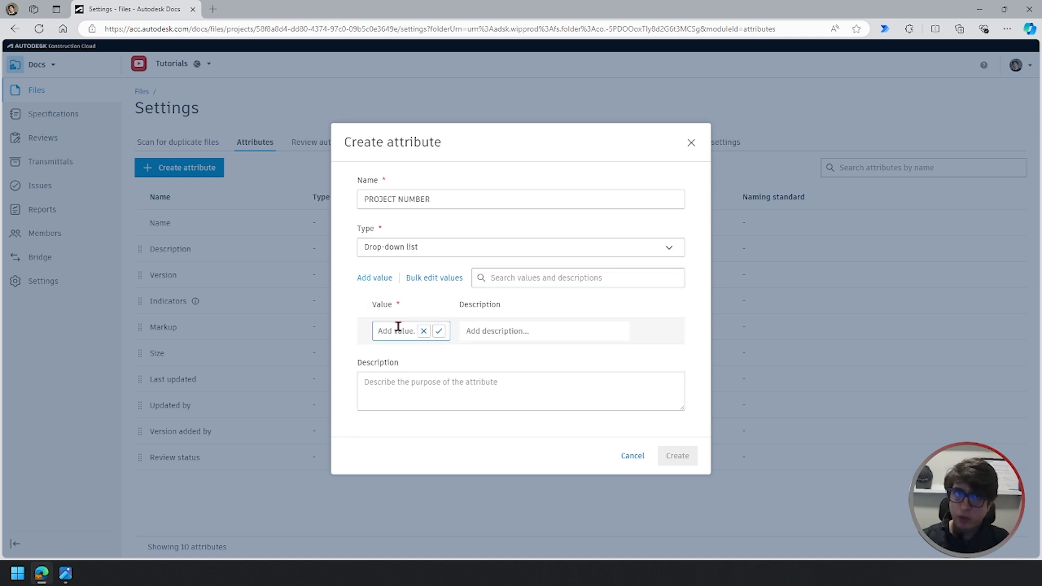
text(12345)
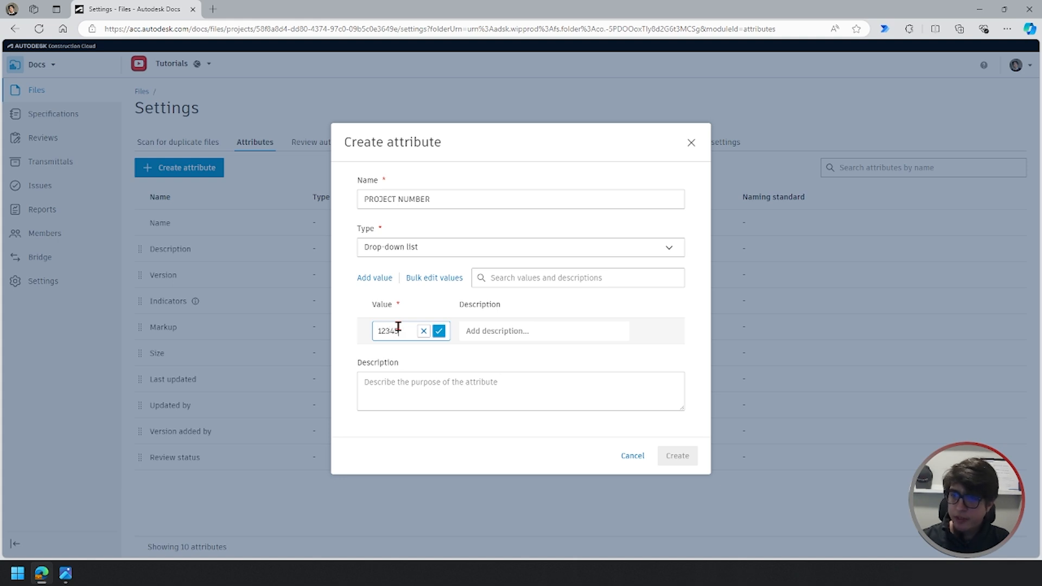
click(439, 331)
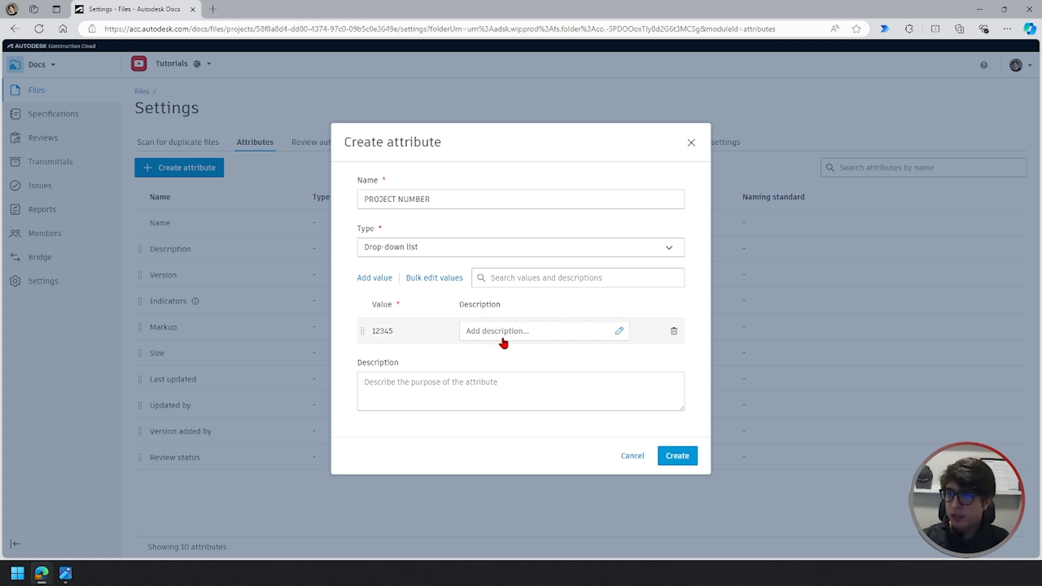
click(502, 335)
text(P)
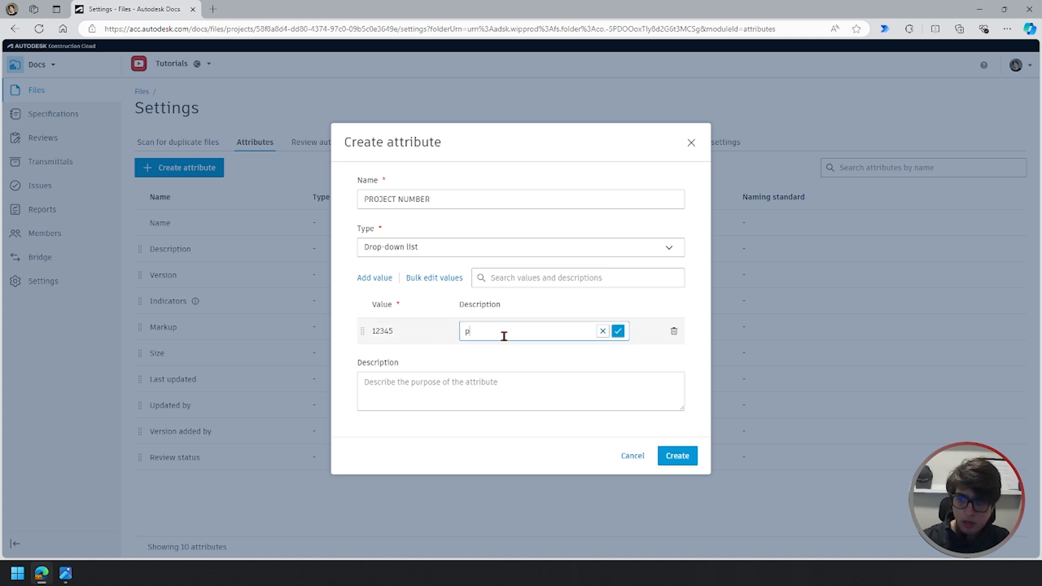
key(BackSpace)
text(Project Number)
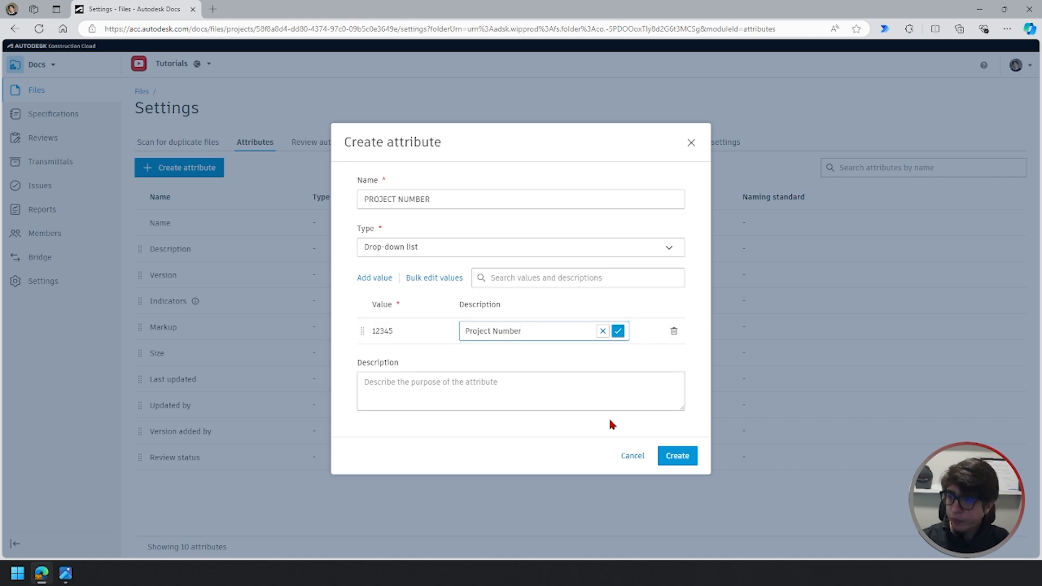
click(692, 457)
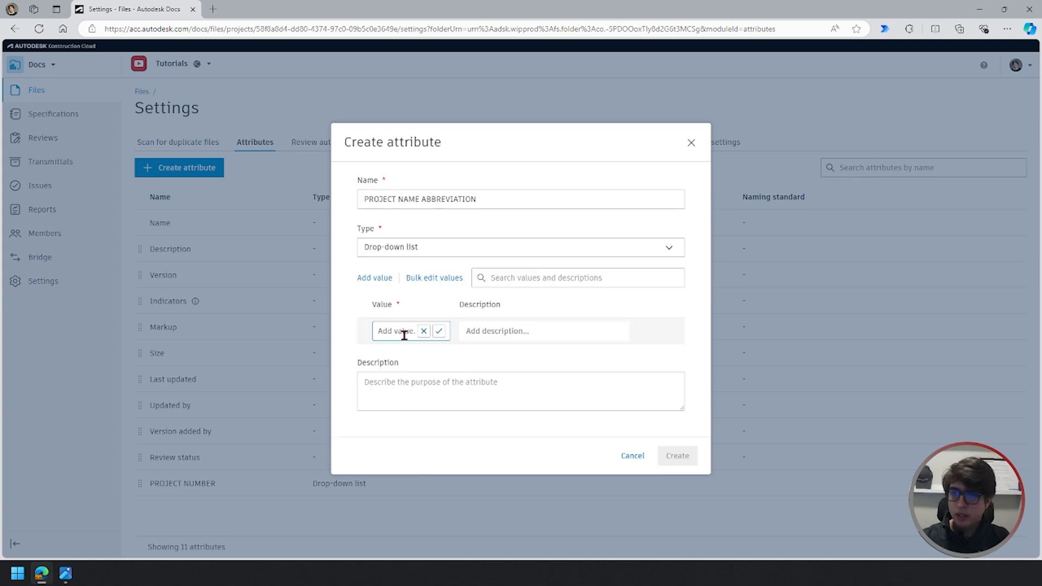
Step: Create the PROJECT NAME ABBREVIATION drop-down attribute with value PNA and description Project Name Abbreviation
text(PNA)
click(484, 331)
text(Project Name Abbreviation)
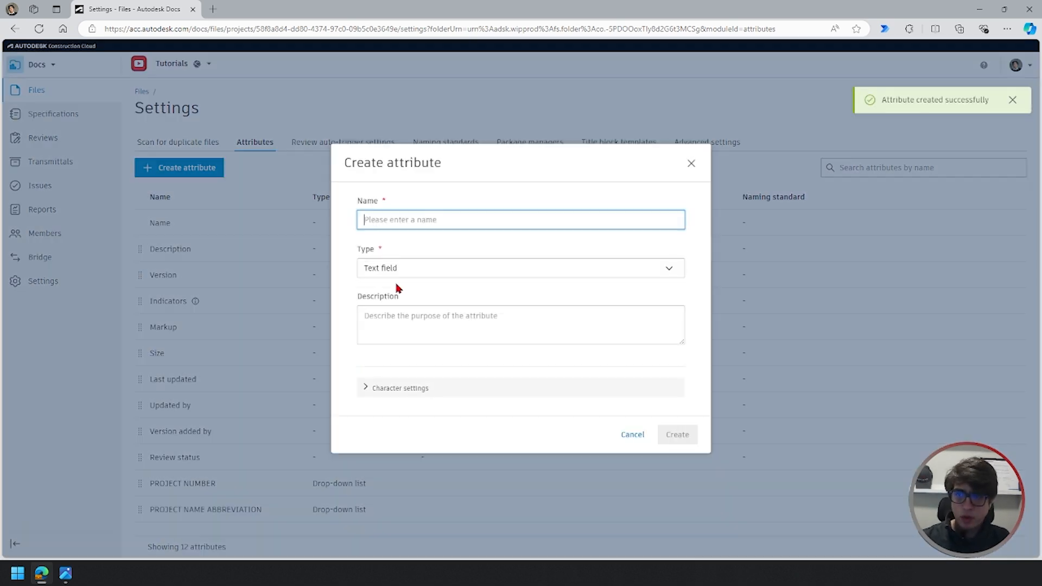
Step: Create the FILE DISCIPLINE drop-down attribute with values STR, described as STRUCTURAL, and ARC, described as ARCHITECTURAL
text(FILE DISCIPLINE)
text(STR)
click(576, 332)
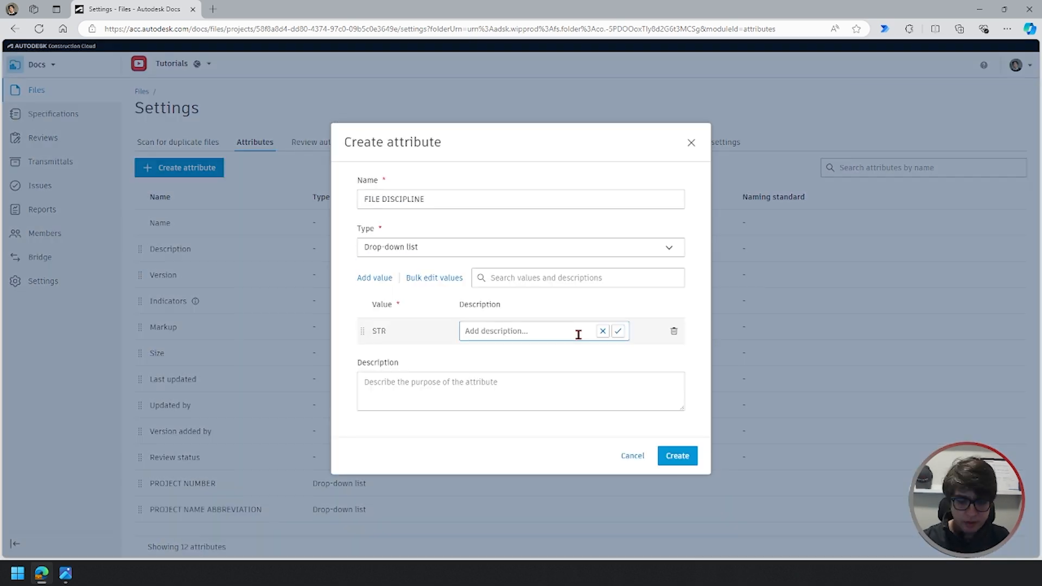
text(STRUCTURAL)
click(665, 399)
click(379, 279)
text(ARC)
text(ARCHITECTURAL)
Step: Create the CONSULTANT'S ABBREVIATION drop-down attribute with an entry for M Architecture
click(380, 267)
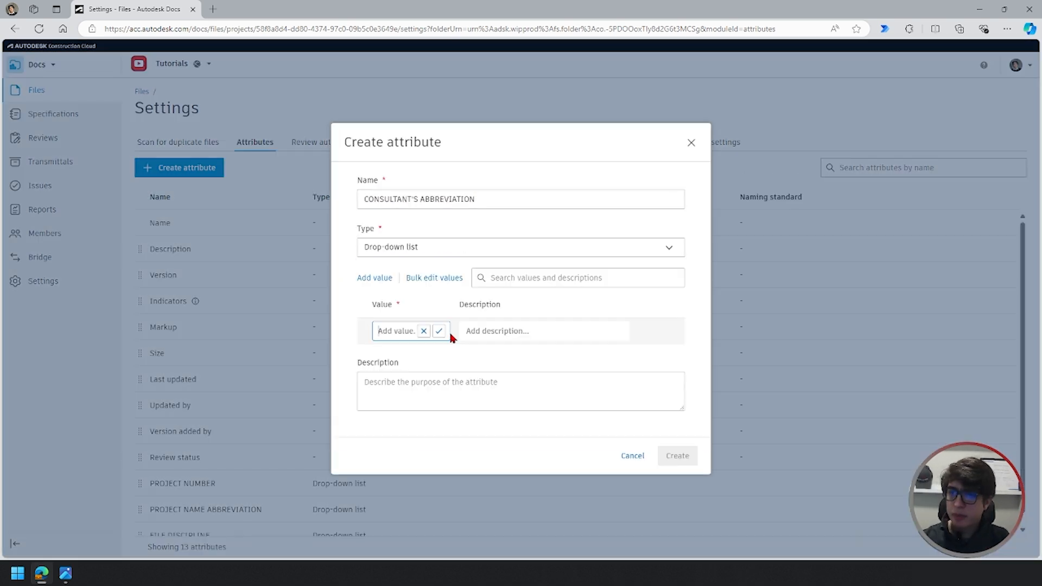
text(M Architecture)
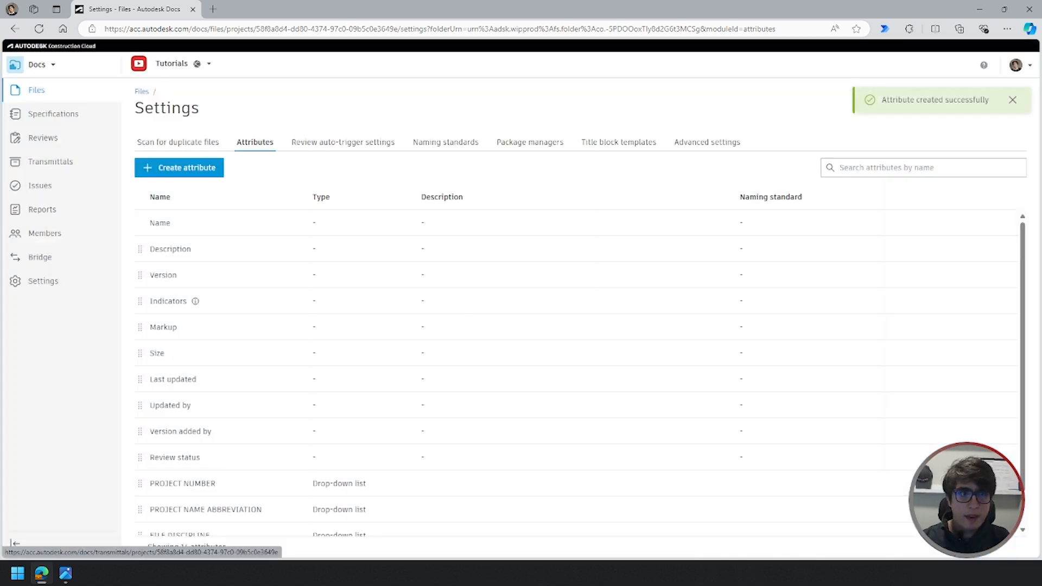
key(alt+Tab)
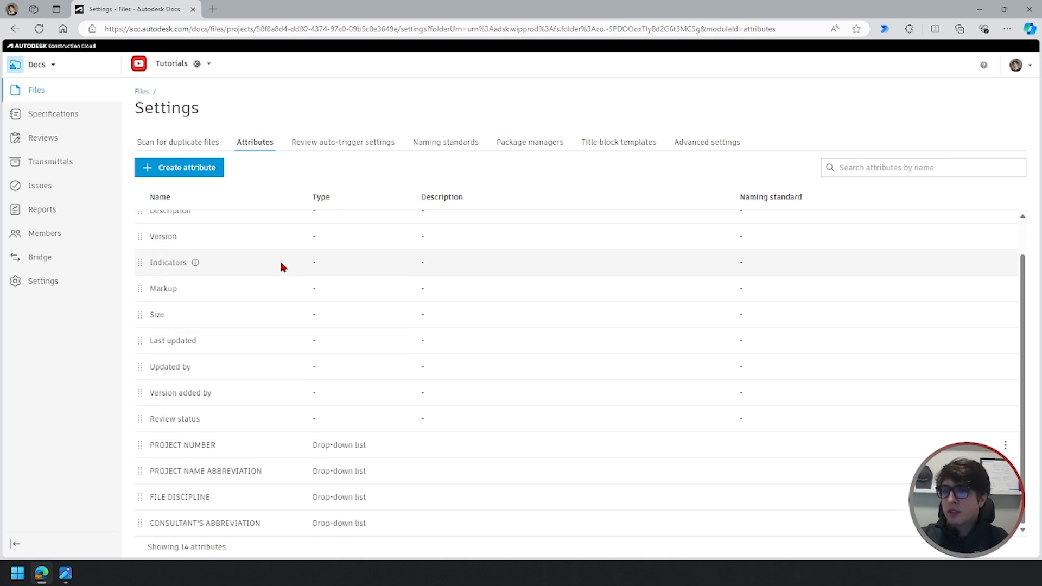
Step: Start a naming standard from blank and name it Test Naming Standtards
click(444, 146)
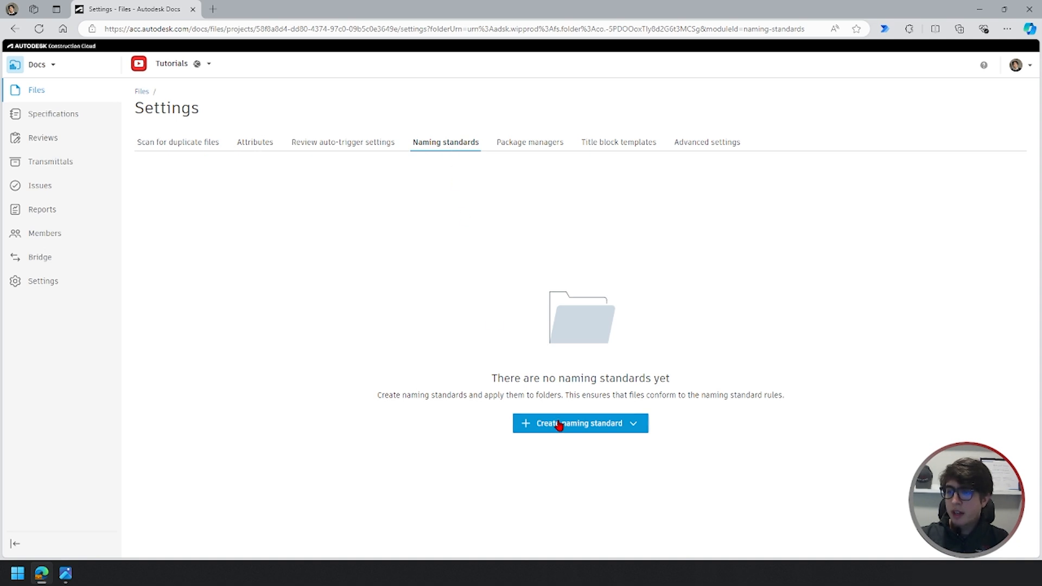
click(626, 432)
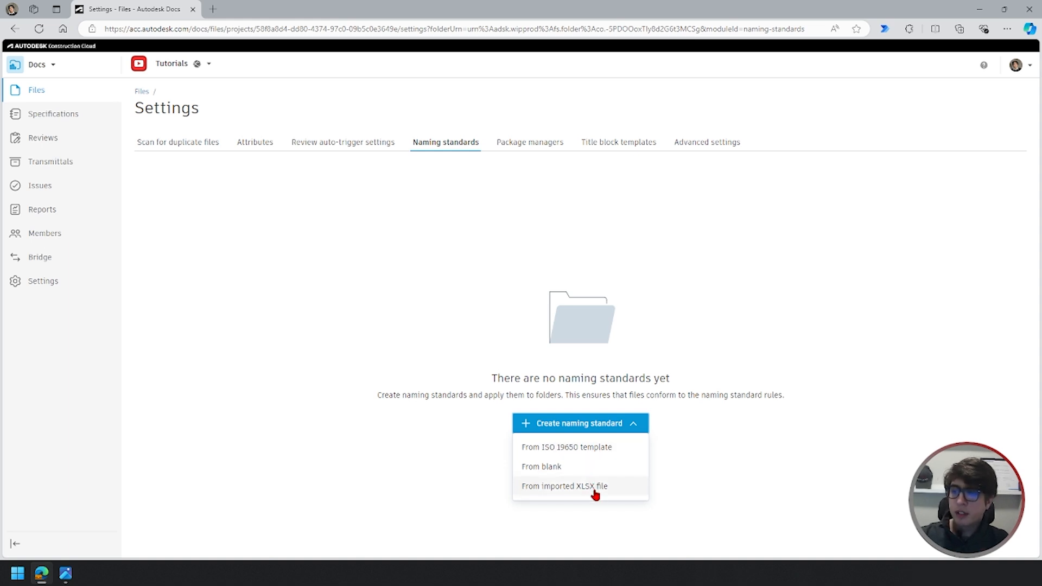
click(560, 475)
click(215, 164)
text(Test Naming Standtards)
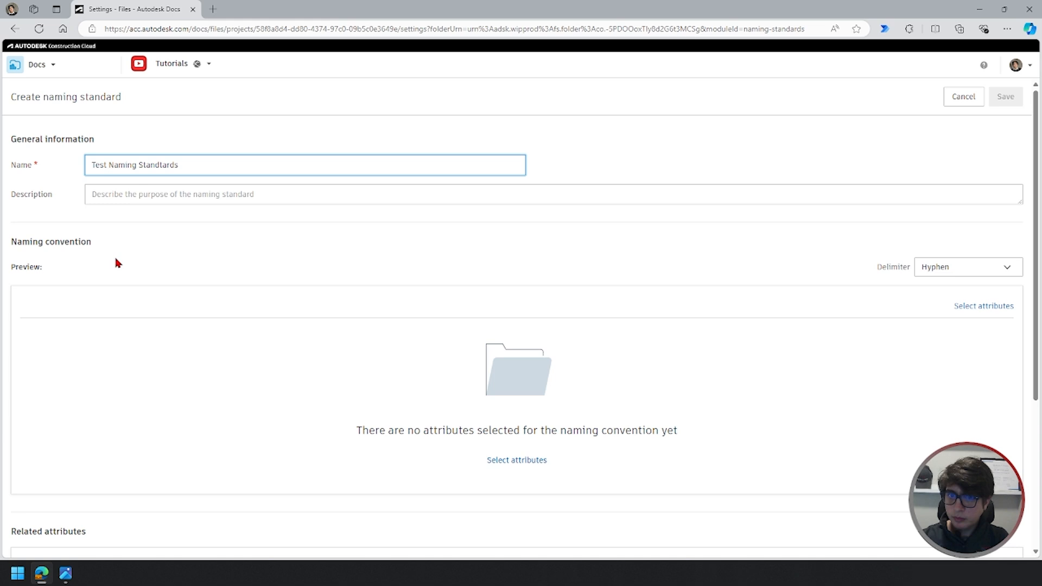
Step: Add the attributes CONSULTANT'S ABBREVIATION, PROJECT NUMBER, FILE DISCIPLINE and PROJECT NAME ABBREVIATION to the naming convention
click(960, 394)
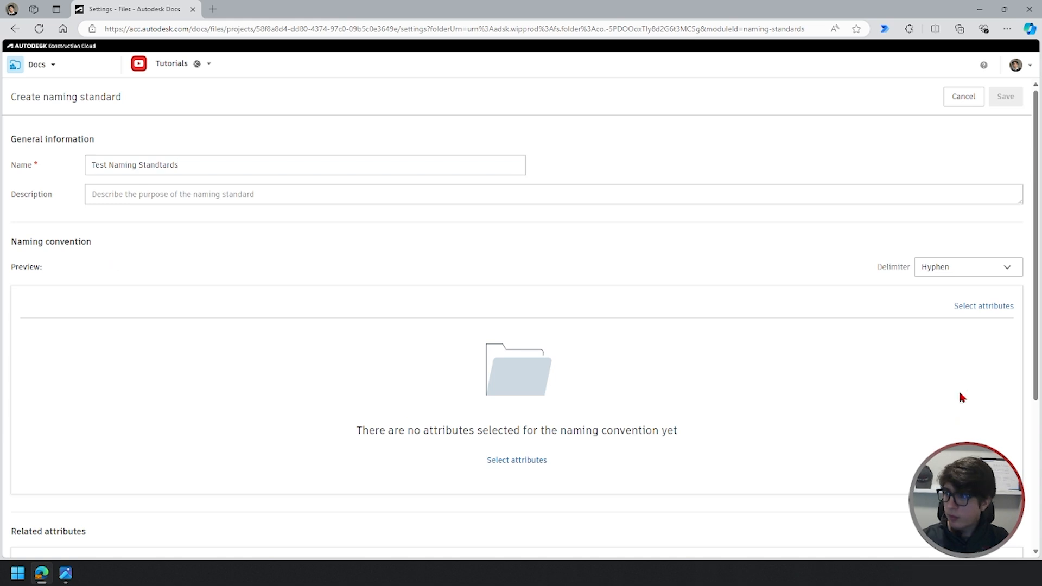
click(547, 467)
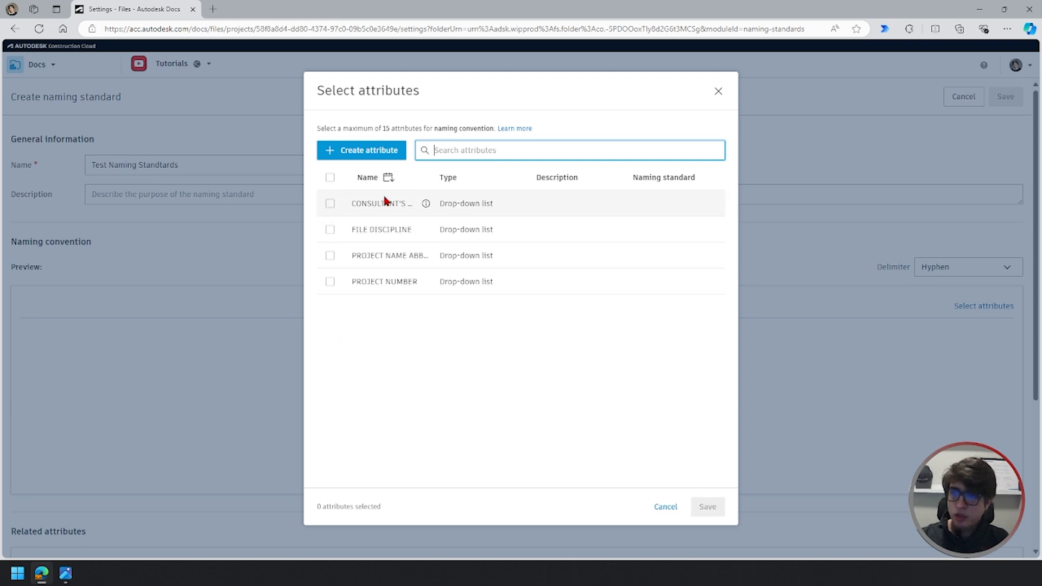
drag(435, 179, 466, 179)
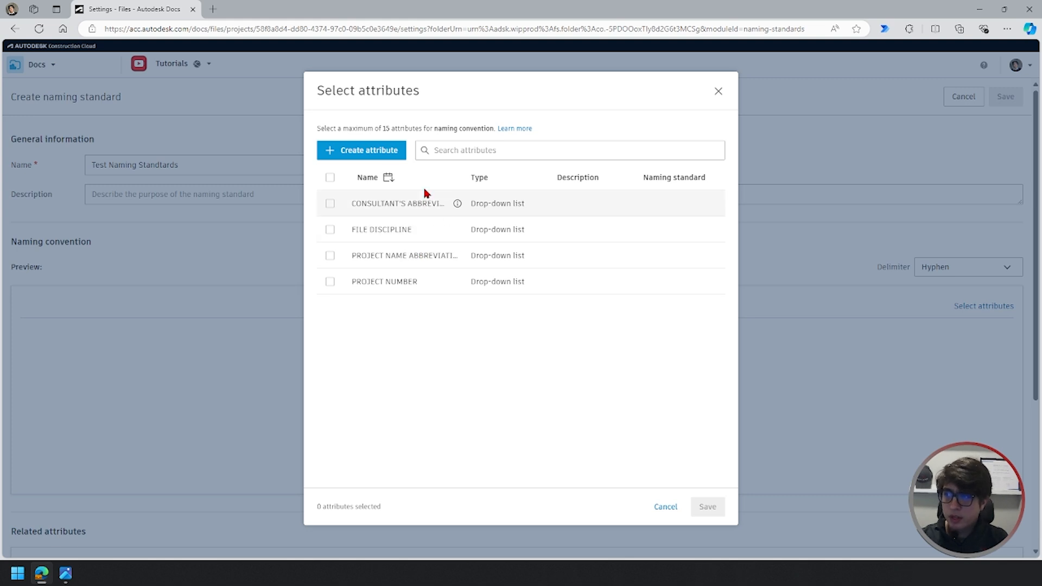
click(329, 206)
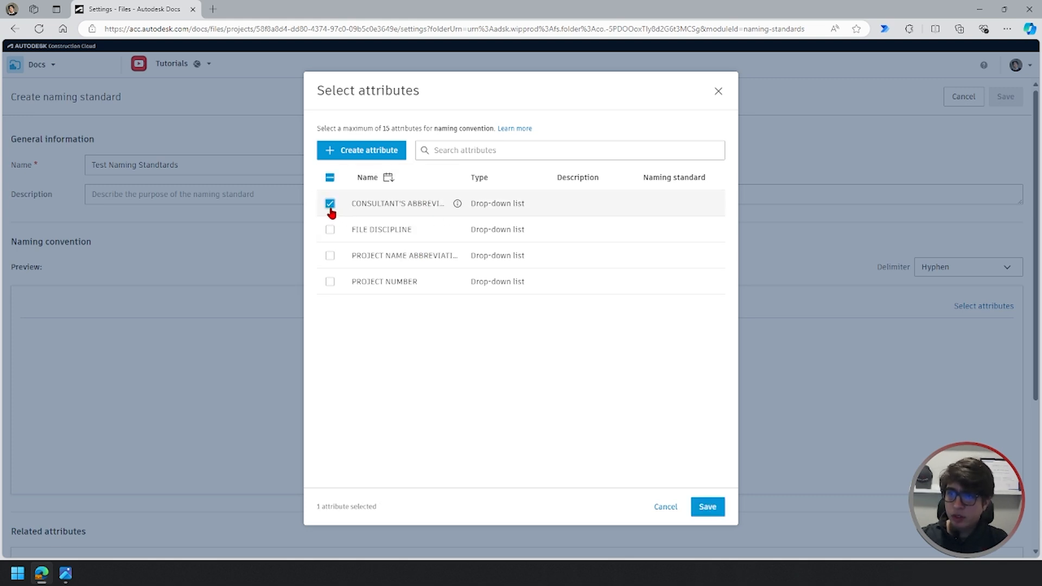
click(329, 283)
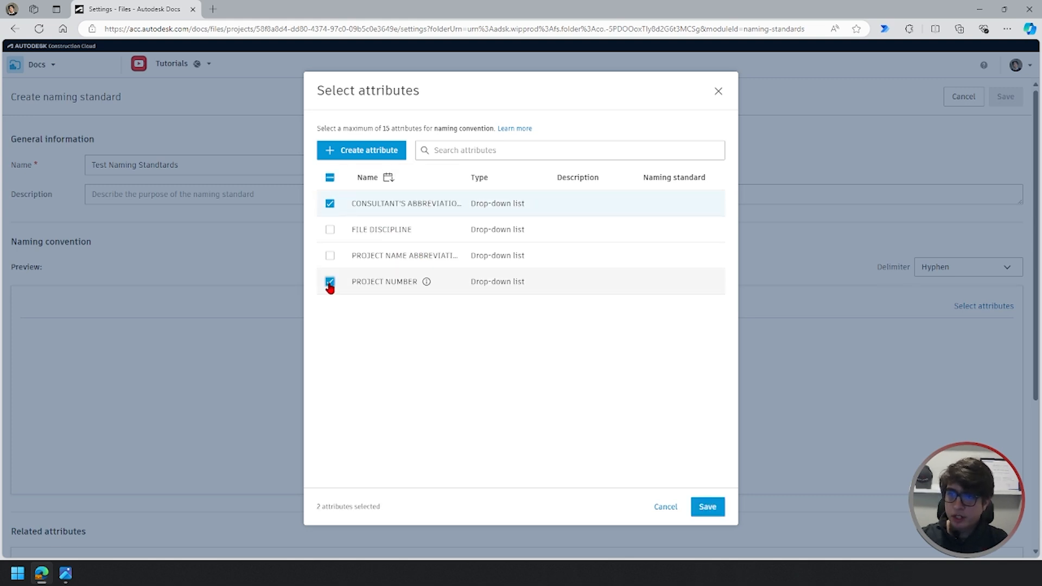
click(330, 230)
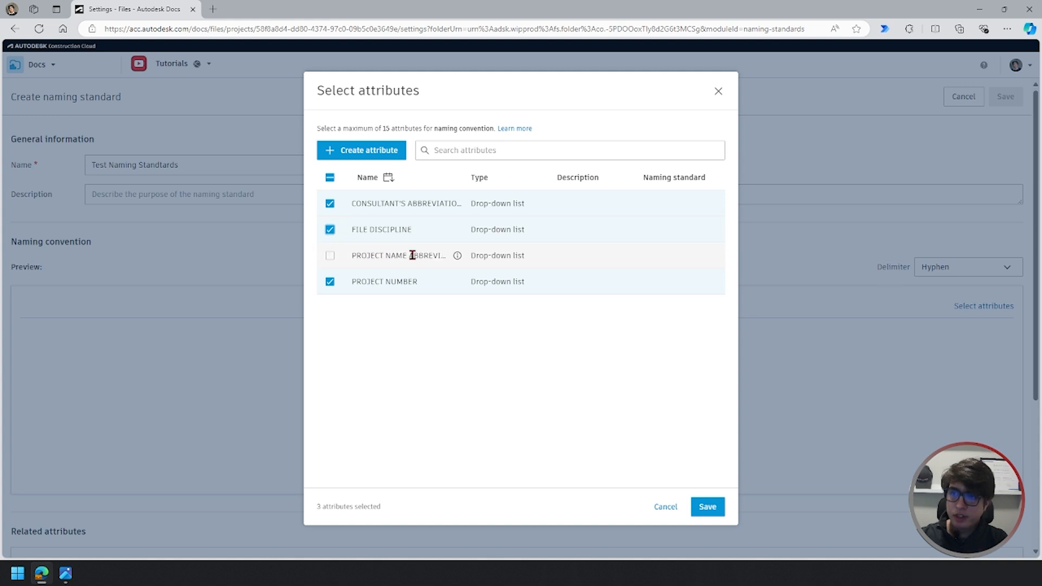
click(332, 257)
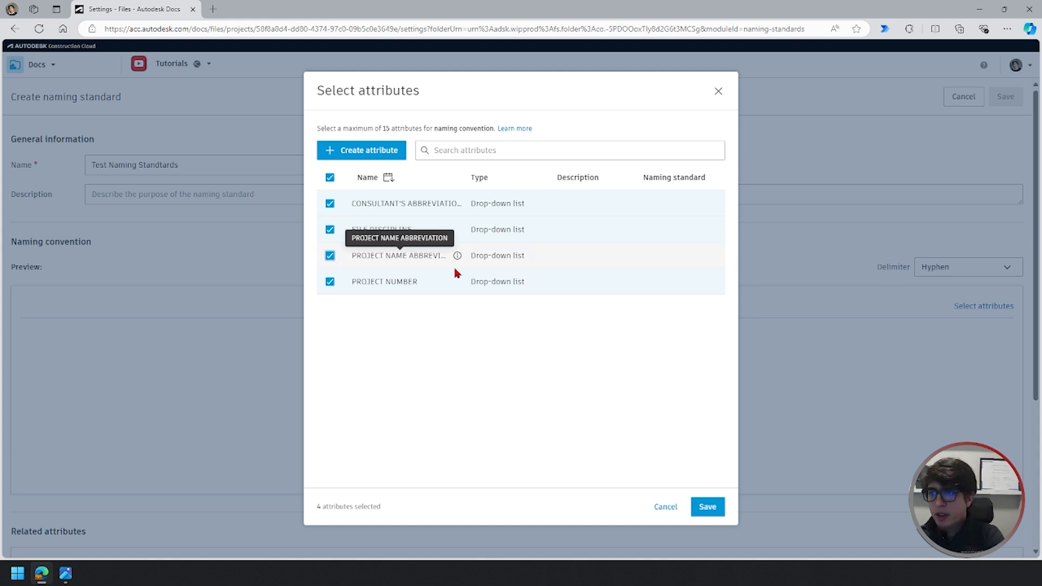
click(707, 506)
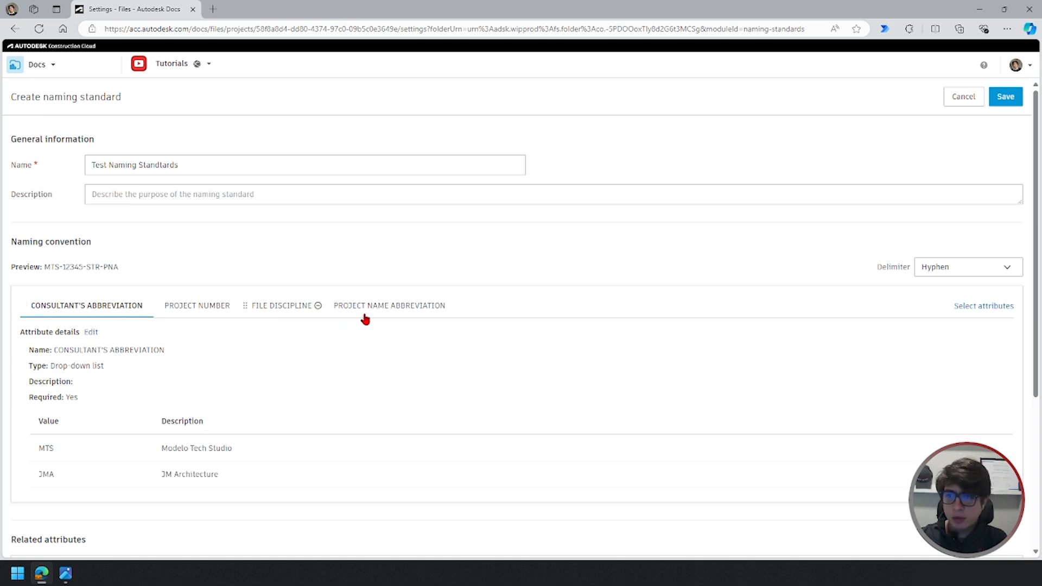
Step: Reorder the naming convention to PROJECT NUMBER, PROJECT NAME ABBREVIATION, FILE DISCIPLINE, CONSULTANT'S ABBREVIATION
drag(157, 307, 35, 313)
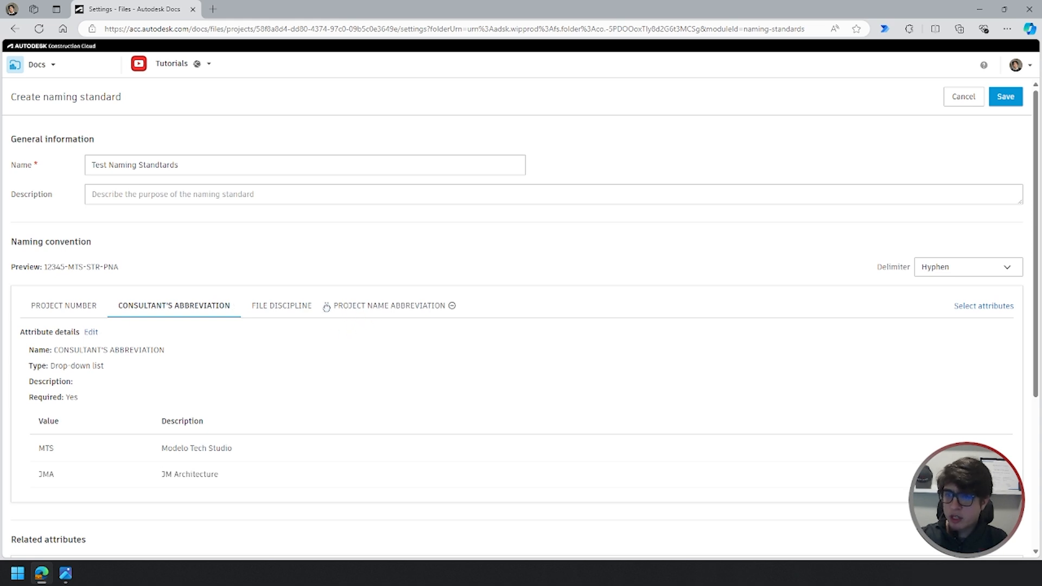
drag(327, 307, 144, 312)
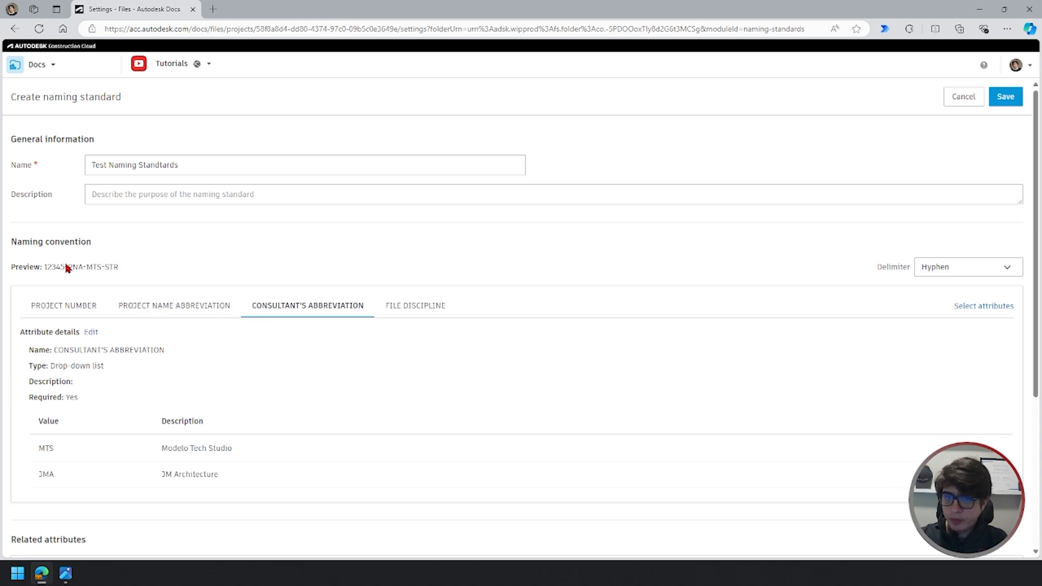
drag(19, 267, 87, 270)
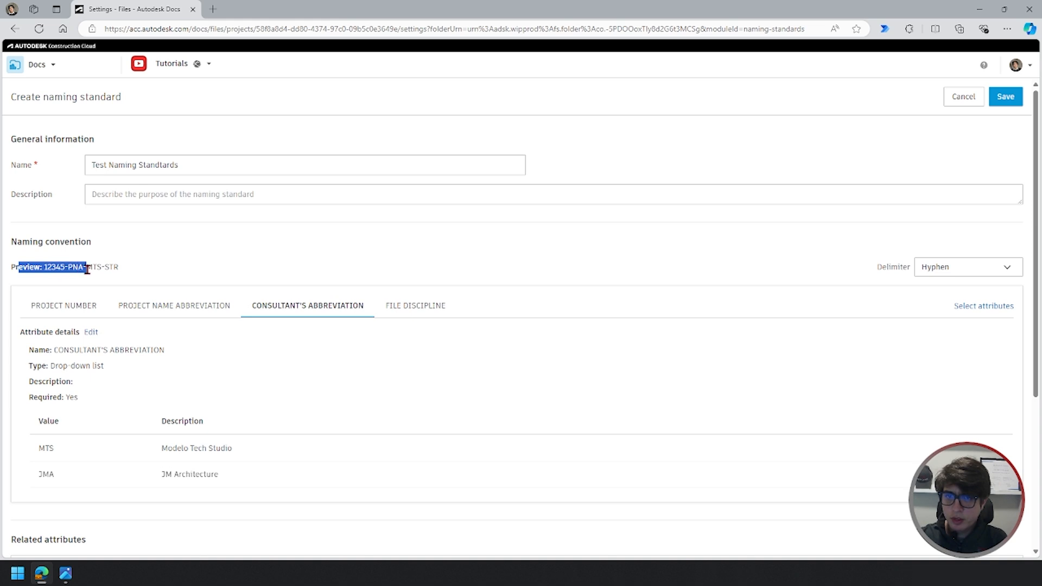
click(157, 276)
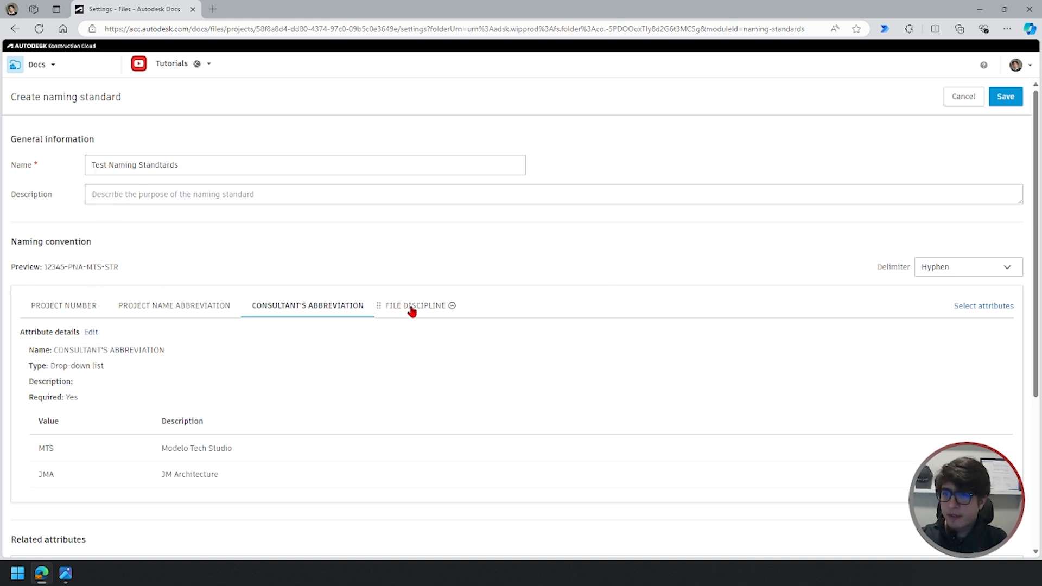
drag(411, 310, 293, 308)
click(365, 309)
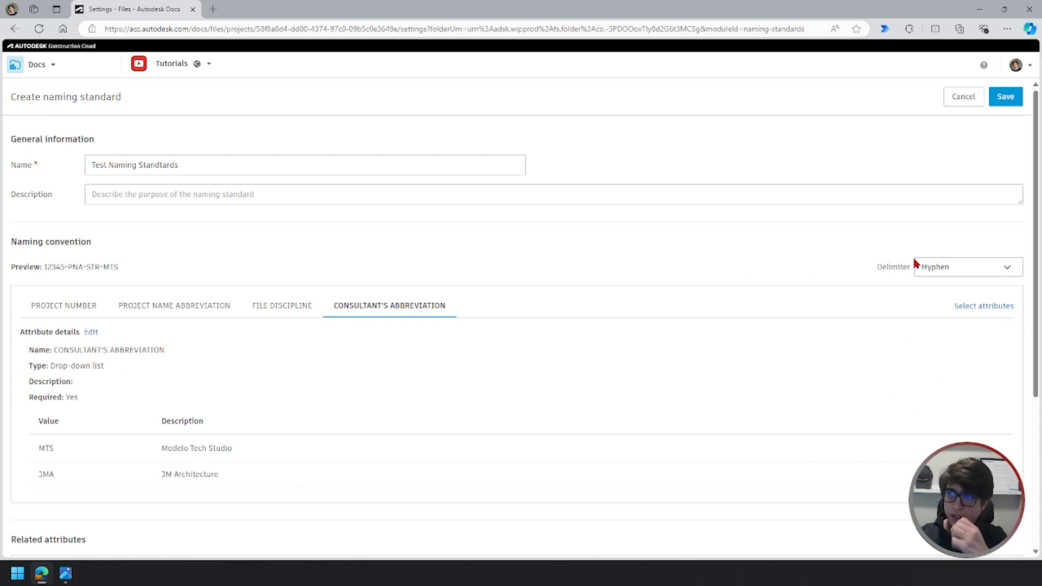
Step: Check the delimiter options, keep Hyphen, and save the naming standard
double_click(885, 267)
click(972, 273)
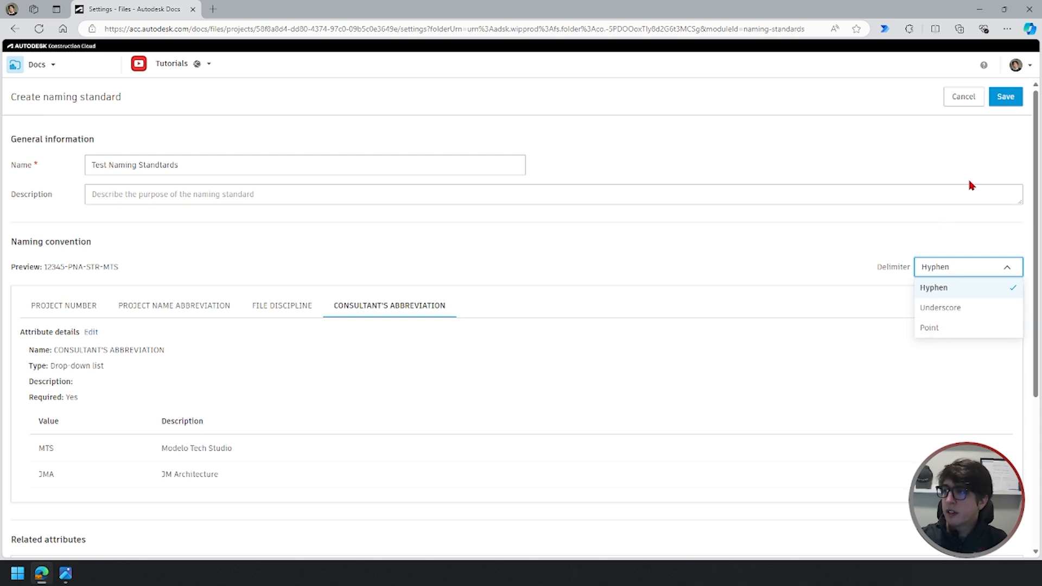
click(822, 265)
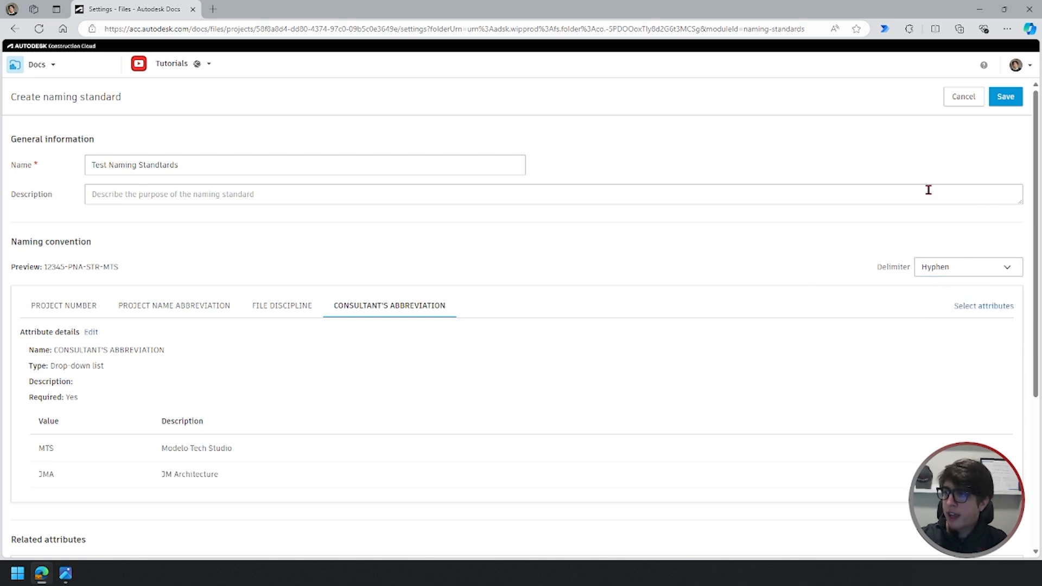
click(1012, 103)
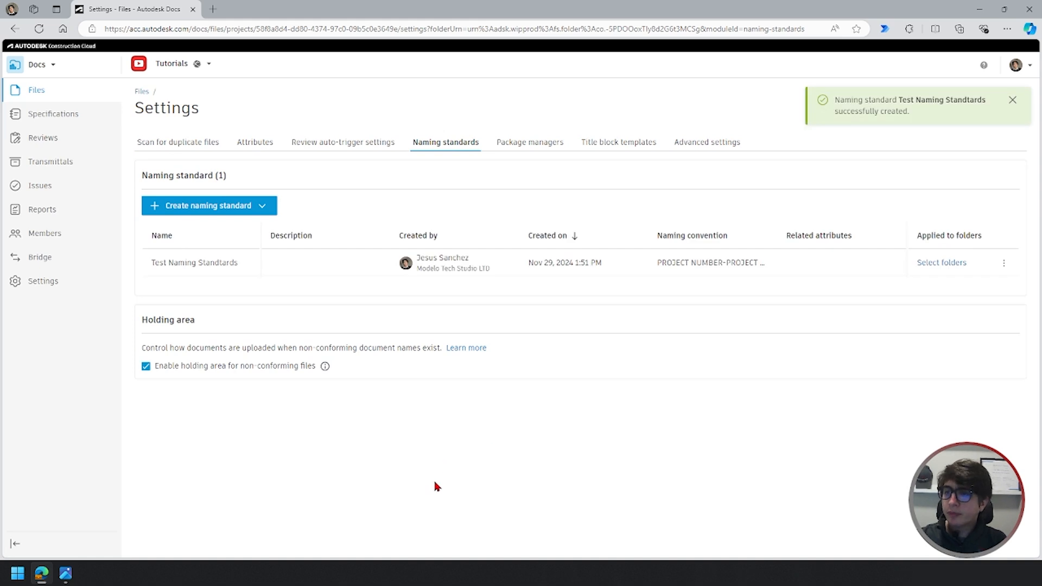
click(1012, 101)
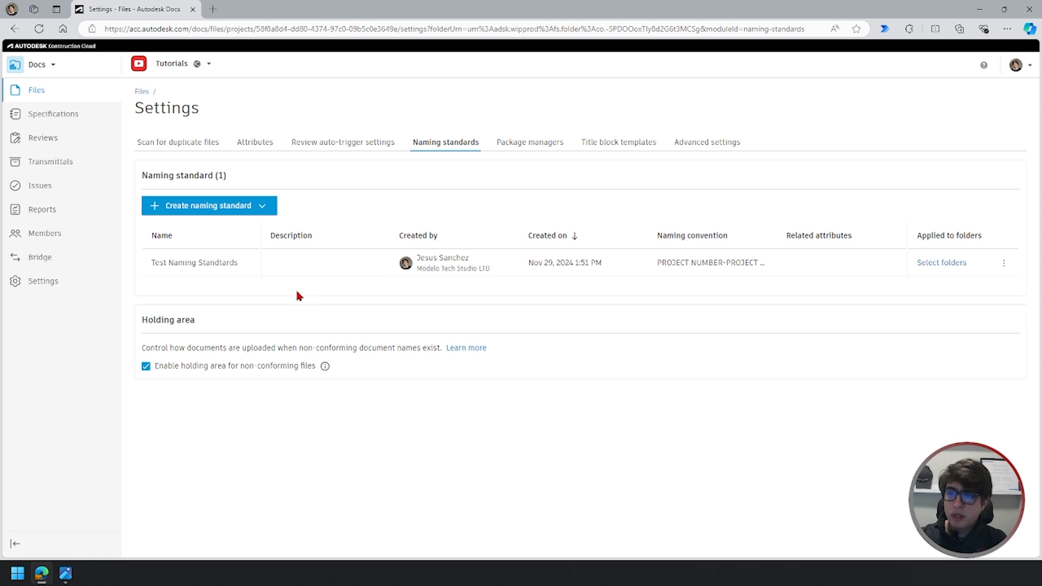
Step: Consult the workflow diagram in Naming Standard Steps.png in the image viewer, and return to the project's Files page in Autodesk Docs
click(64, 573)
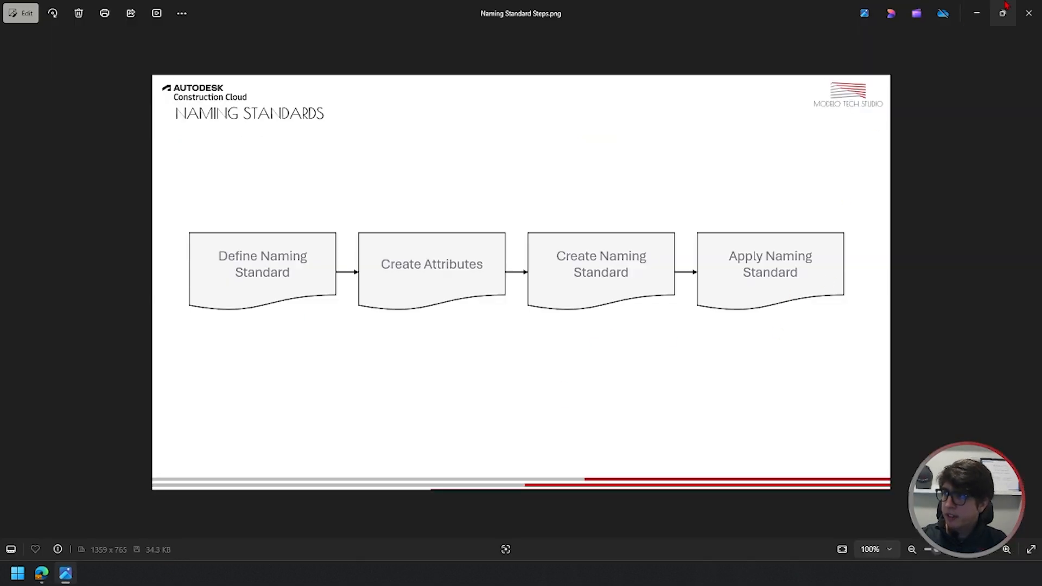
click(976, 13)
click(143, 93)
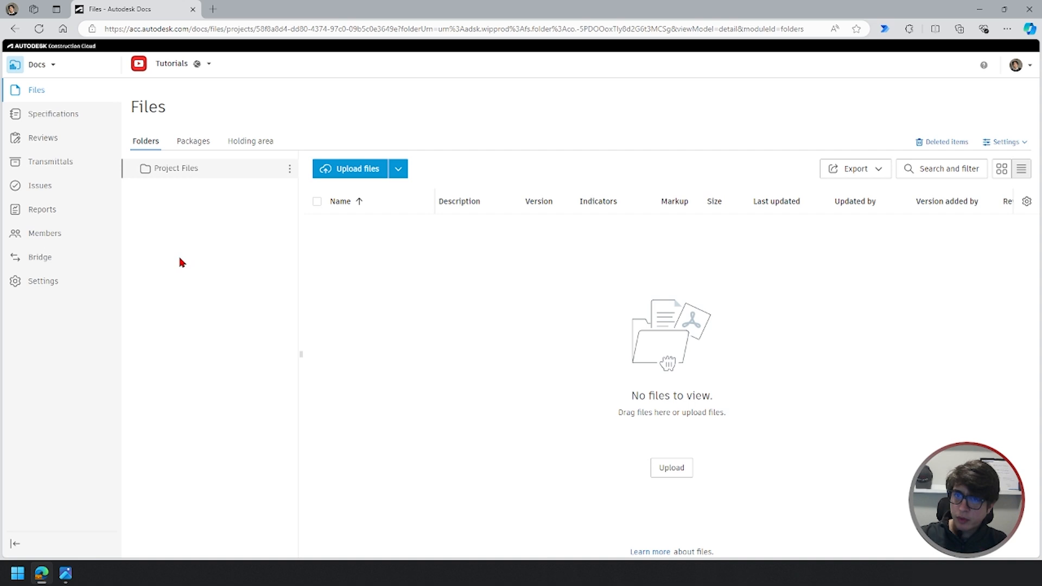
Step: Add a subfolder named Test Folder 1 under Project Files
click(289, 168)
click(298, 190)
text(T)
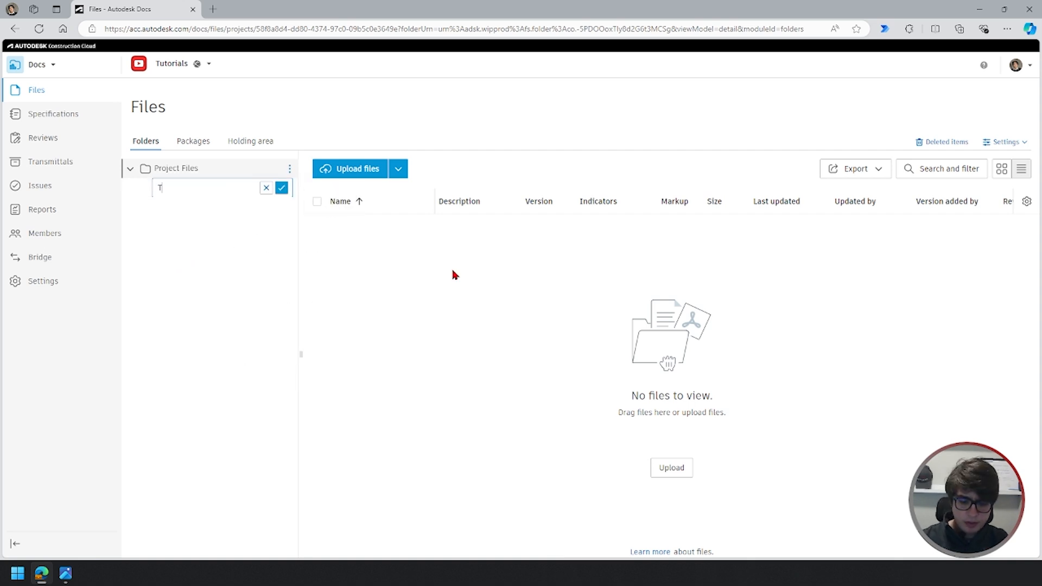
text(est Folder)
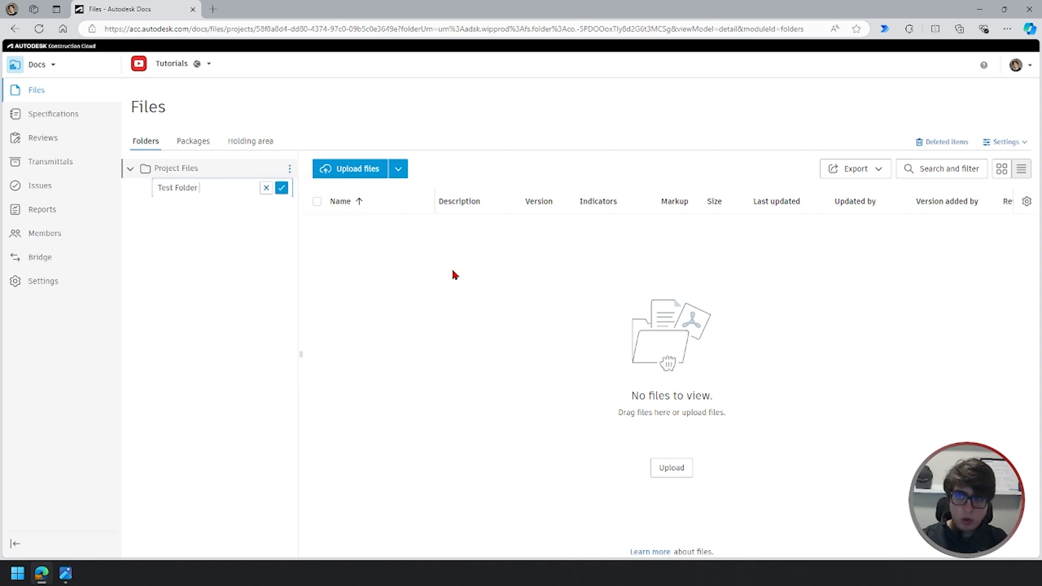
text( 1)
key(Return)
Step: Add a second subfolder named Test Folder 2 under Project Files
click(289, 168)
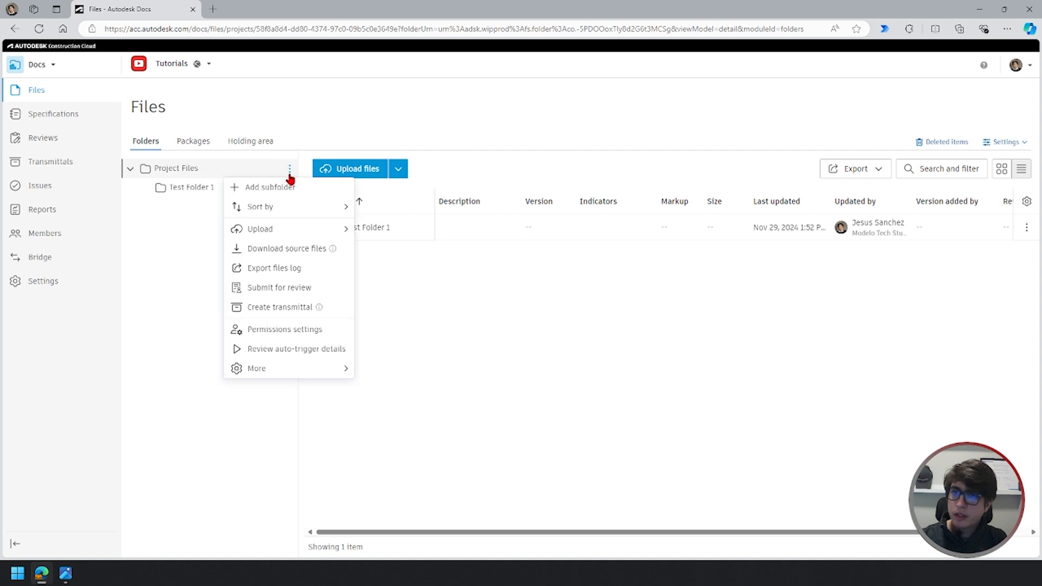
click(294, 190)
text(Tes)
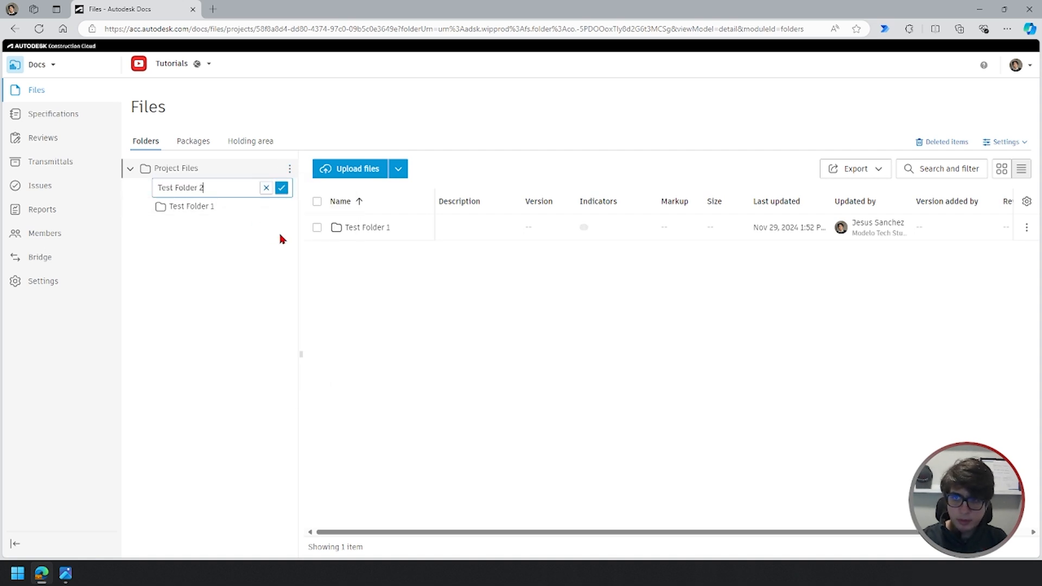
text(t Folder 2)
key(Return)
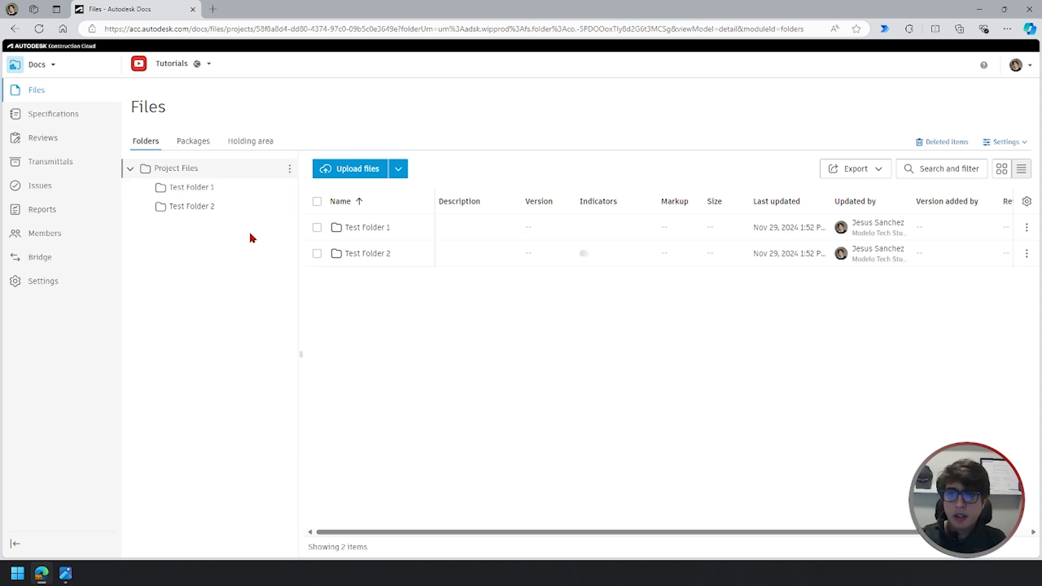
Step: Apply the Test Naming Standtards naming standard to Test Folder 1, for this folder only
click(290, 188)
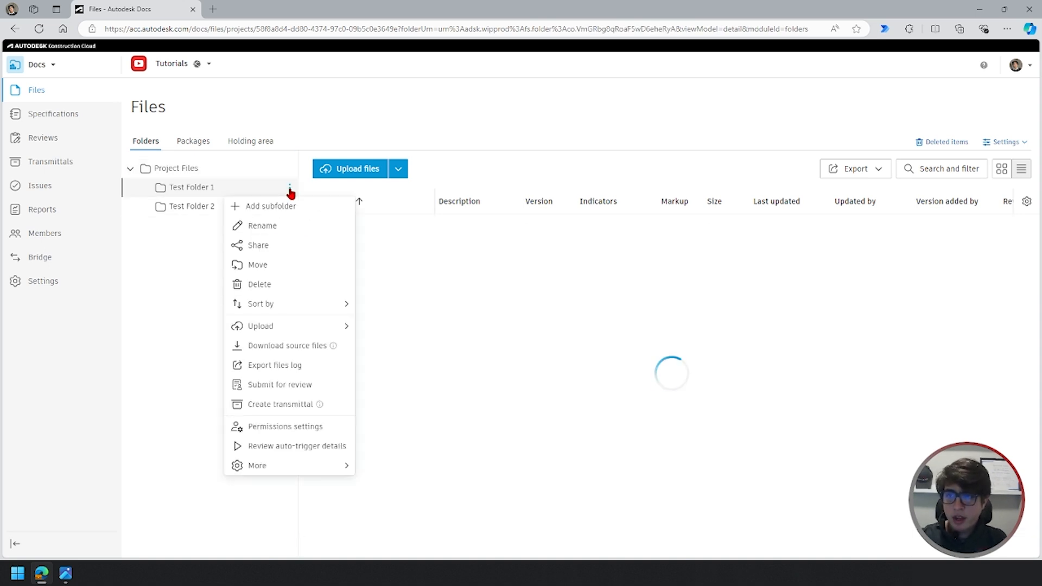
mouse_move(291, 473)
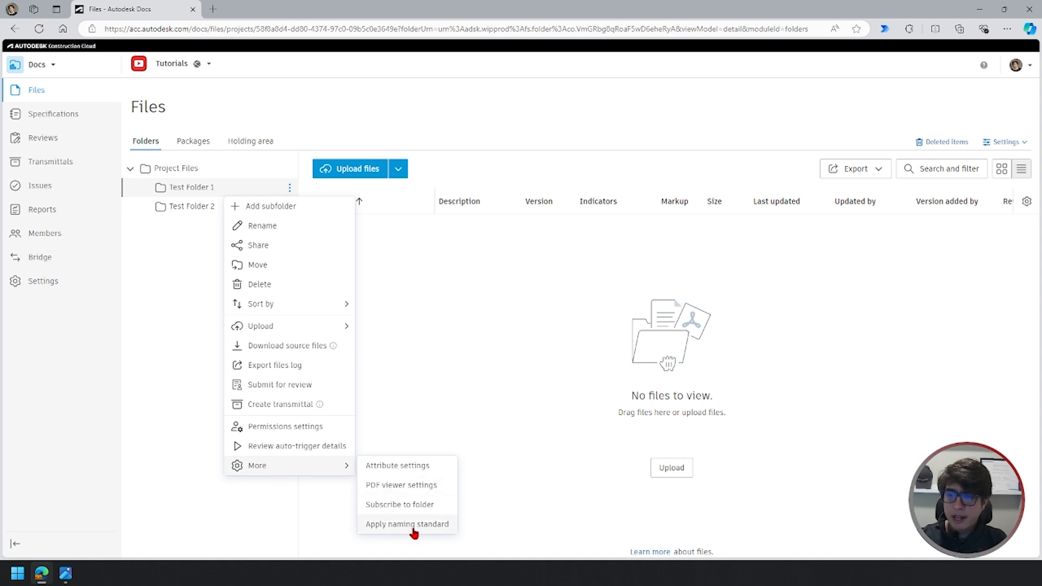
click(432, 525)
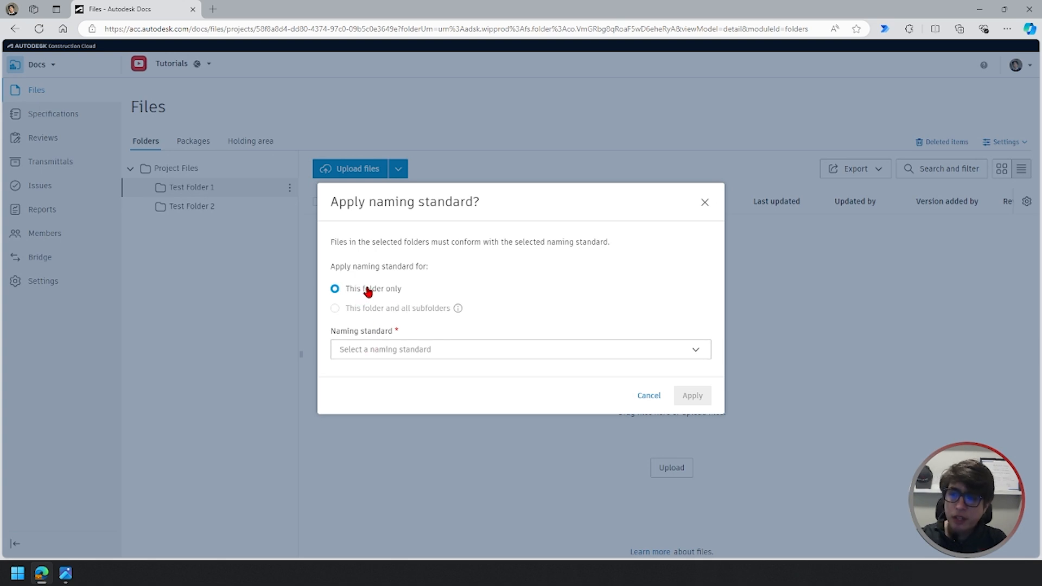
click(522, 351)
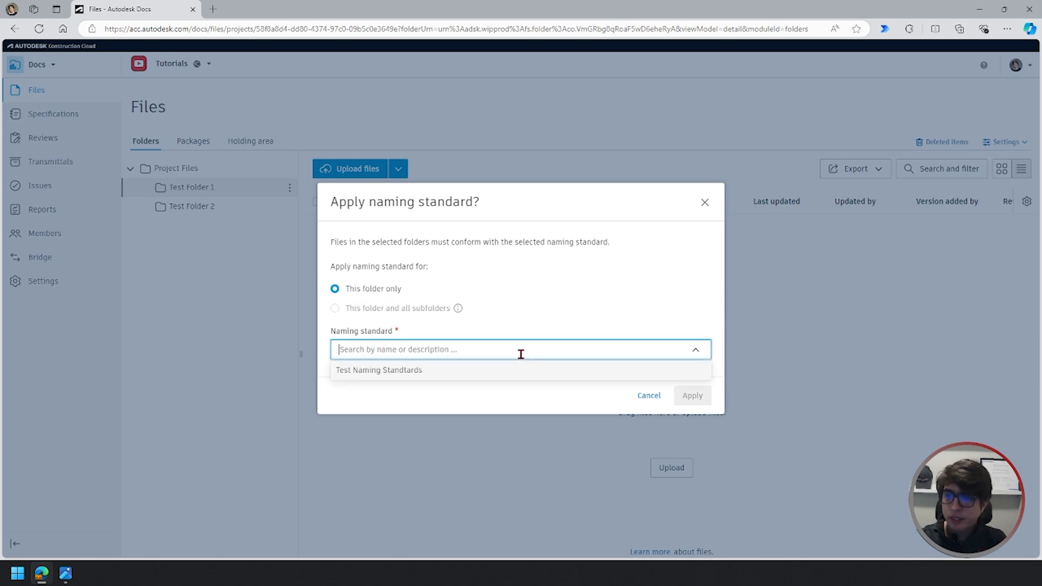
click(383, 372)
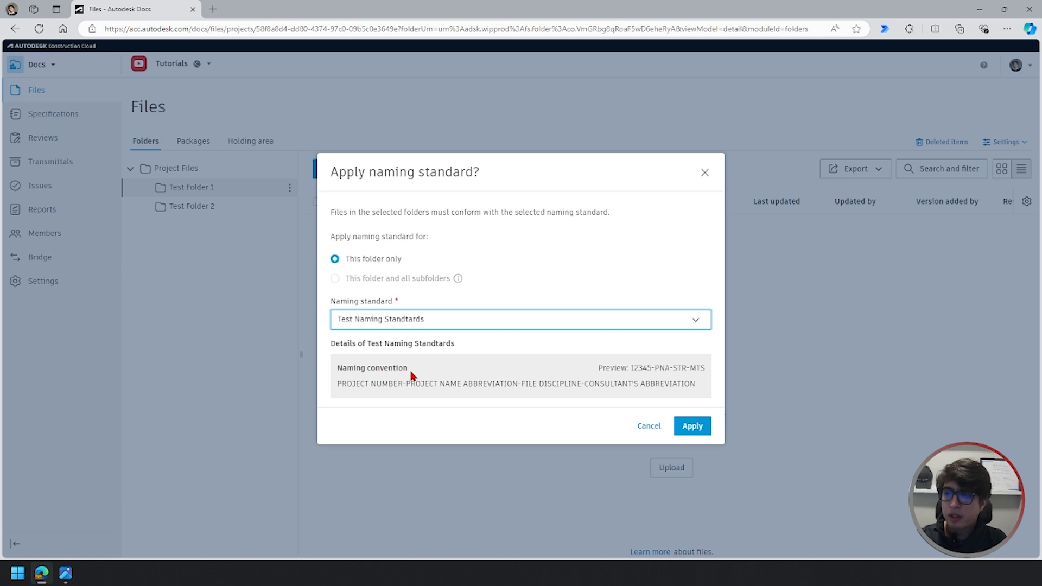
drag(632, 367, 710, 371)
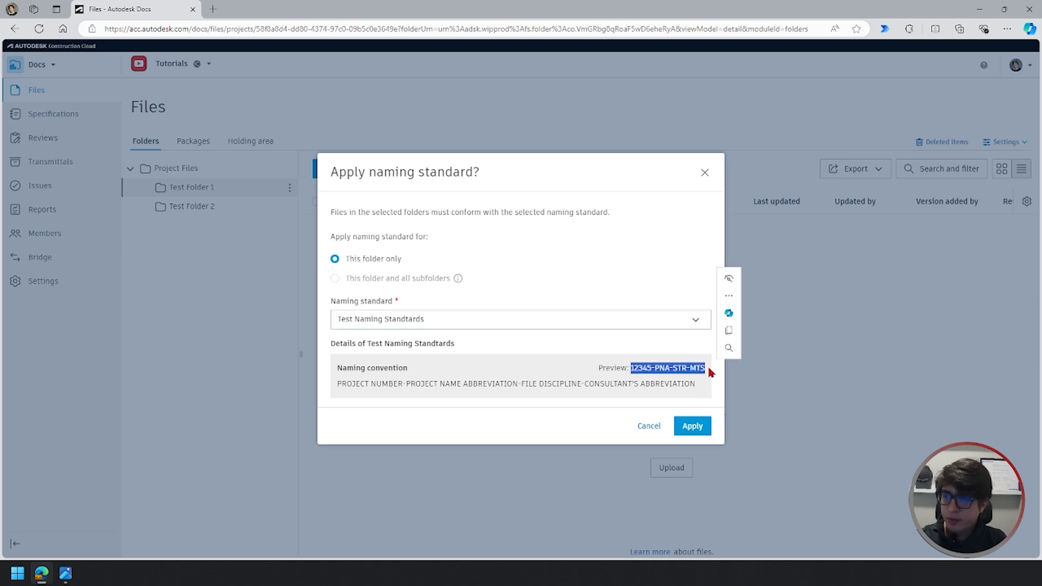
click(701, 426)
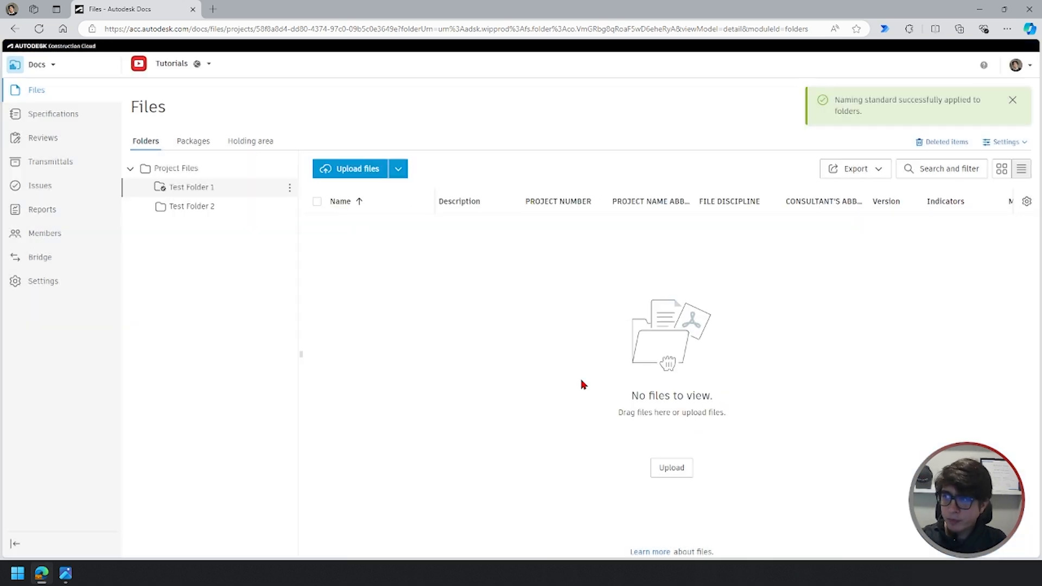
click(1013, 101)
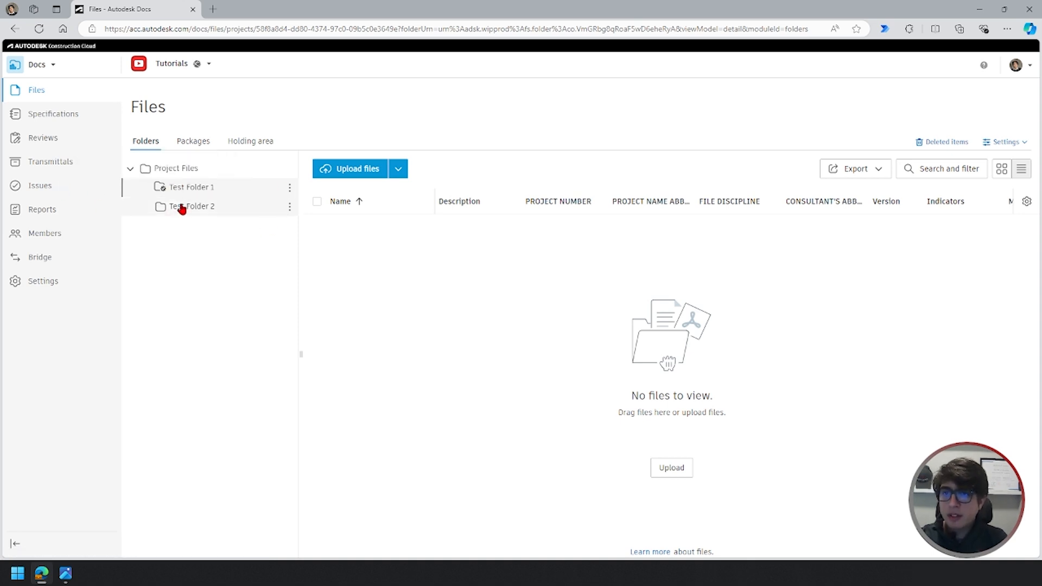
Step: Add CONSULTANT SET v1.pdf from the computer to the upload for Test Folder 1 and check its project number options
mouse_move(164, 191)
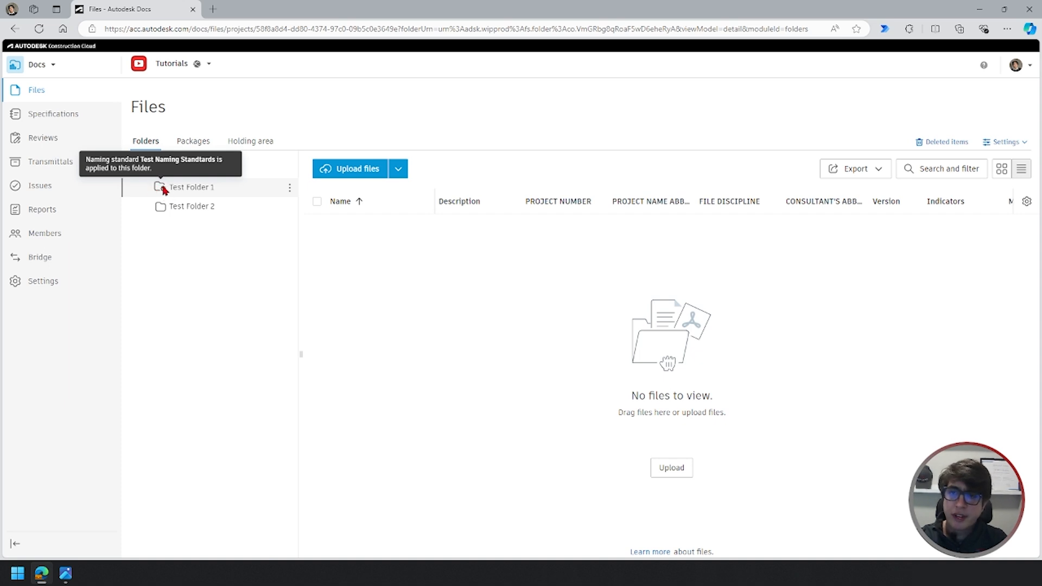
click(205, 212)
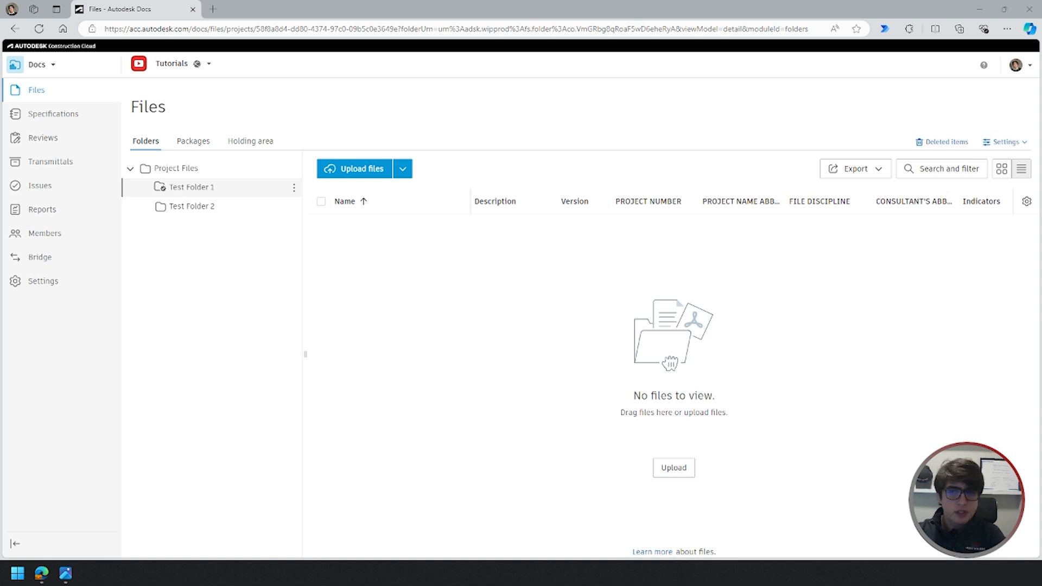
drag(1, 282, 432, 303)
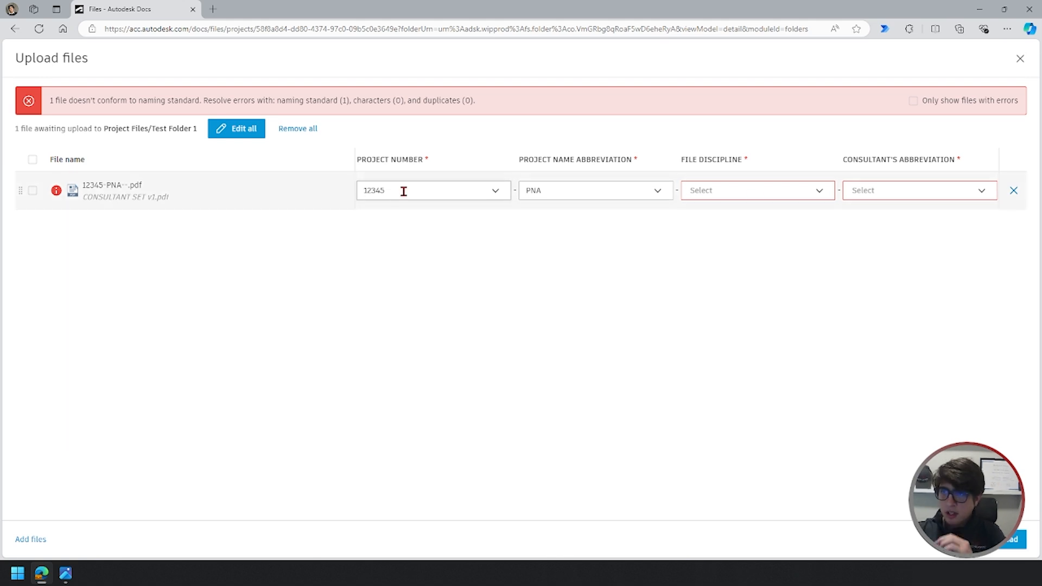
click(501, 191)
click(589, 179)
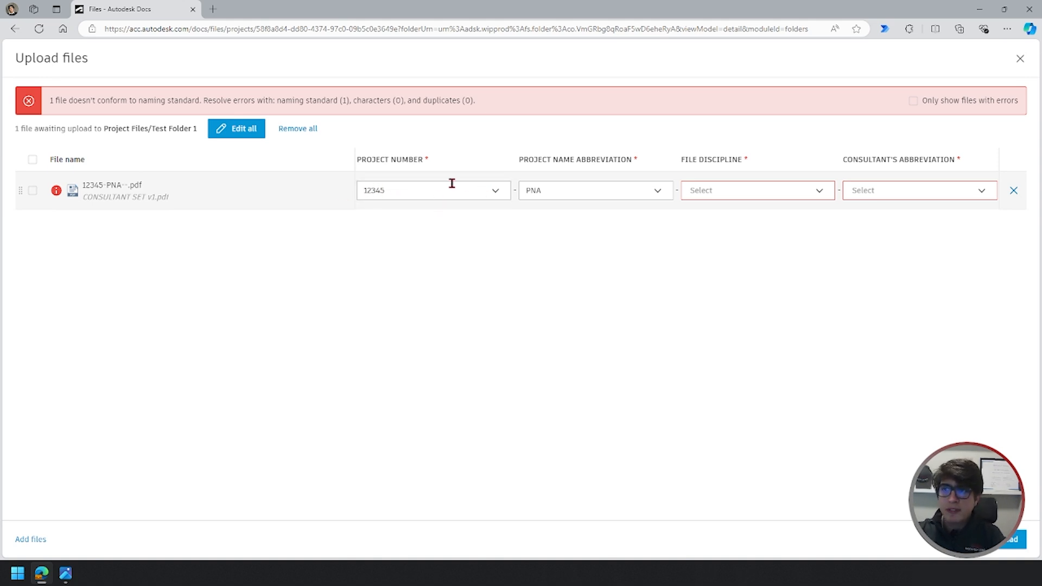
Step: Set the file's discipline to ARC and the consultant's abbreviation to JMA, and upload it to Test Folder 1
click(819, 193)
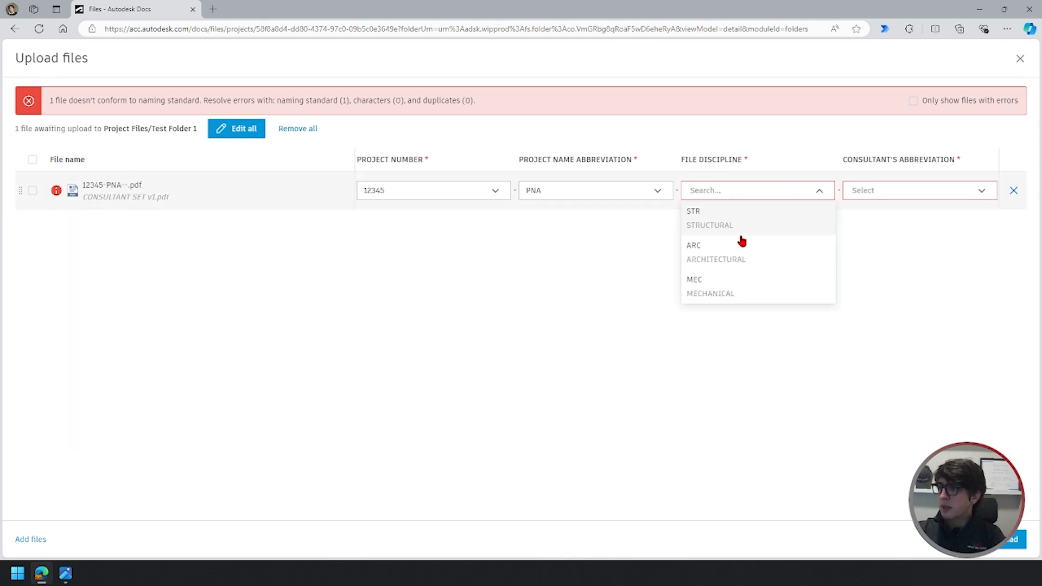
click(725, 261)
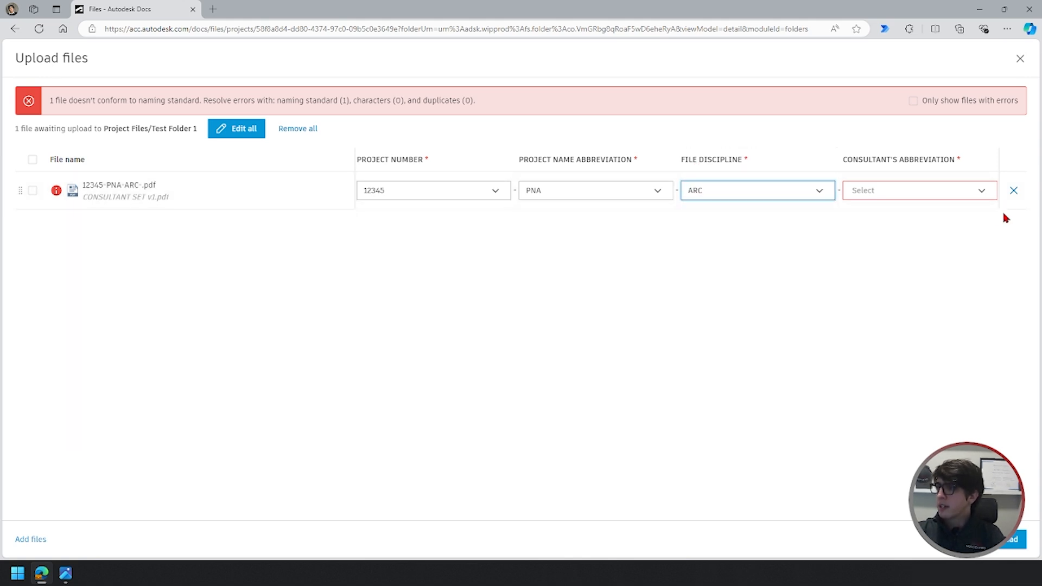
click(977, 193)
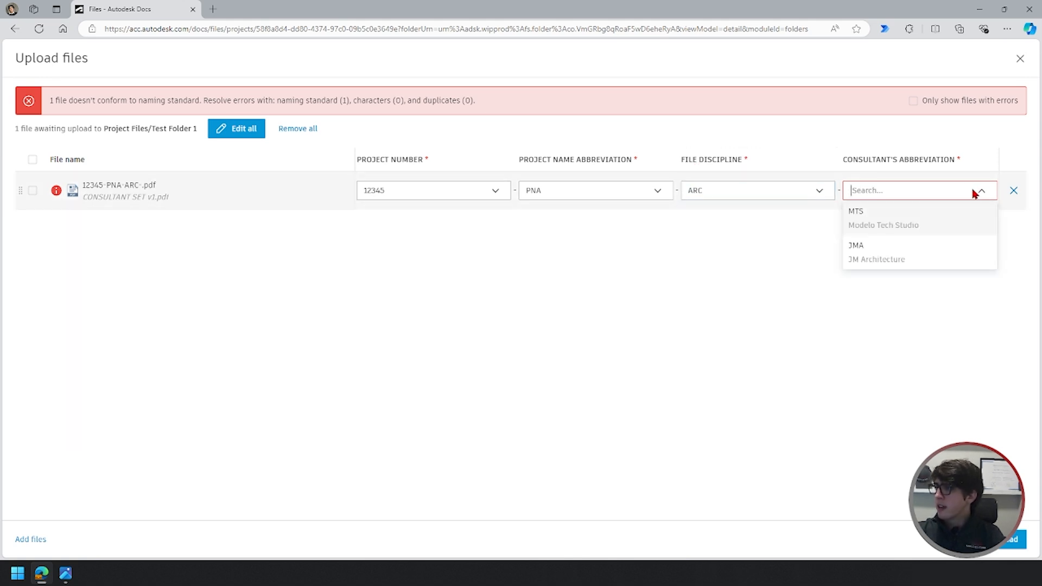
click(877, 263)
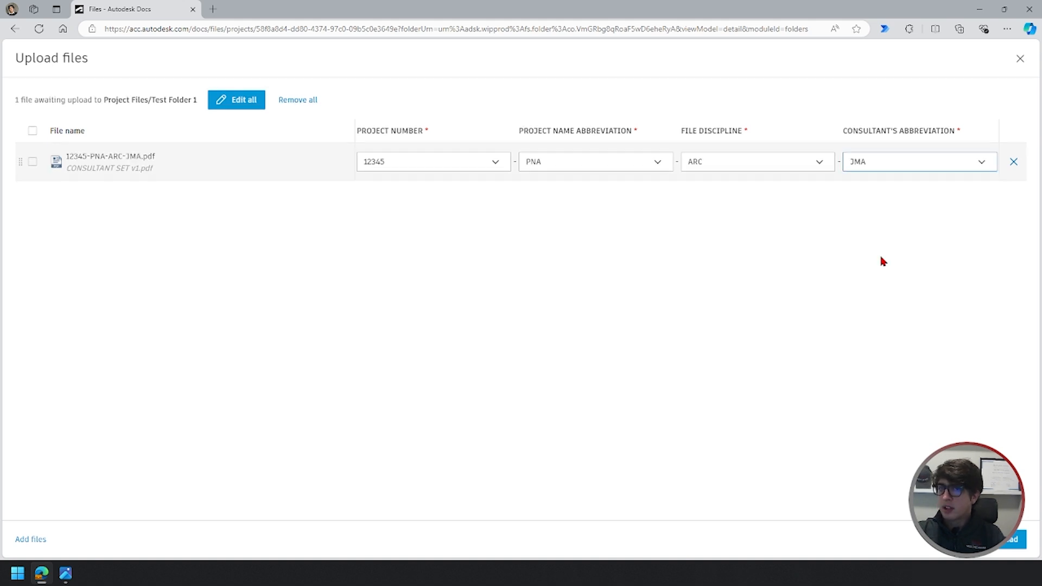
click(1012, 539)
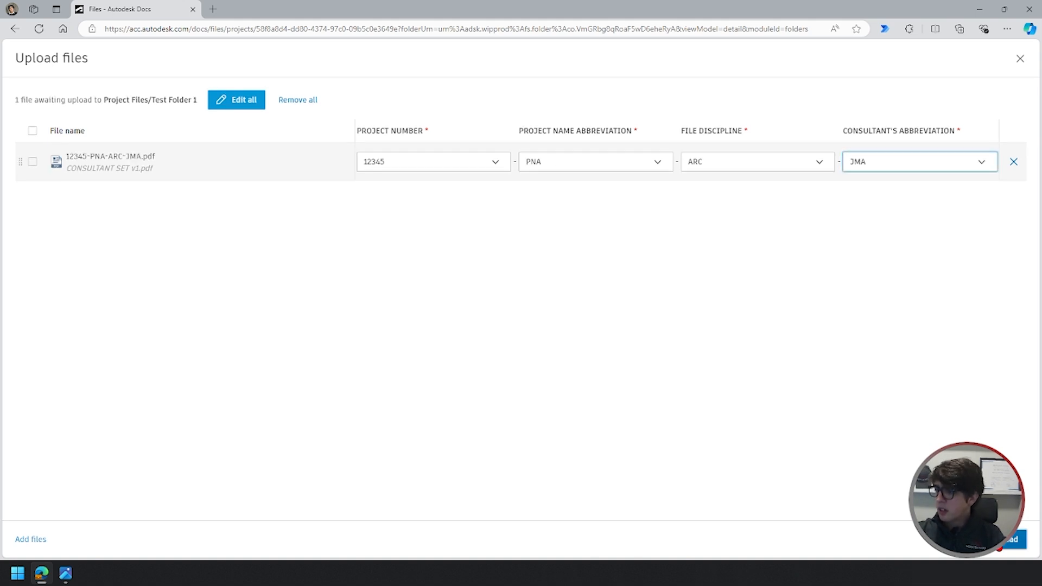
click(691, 110)
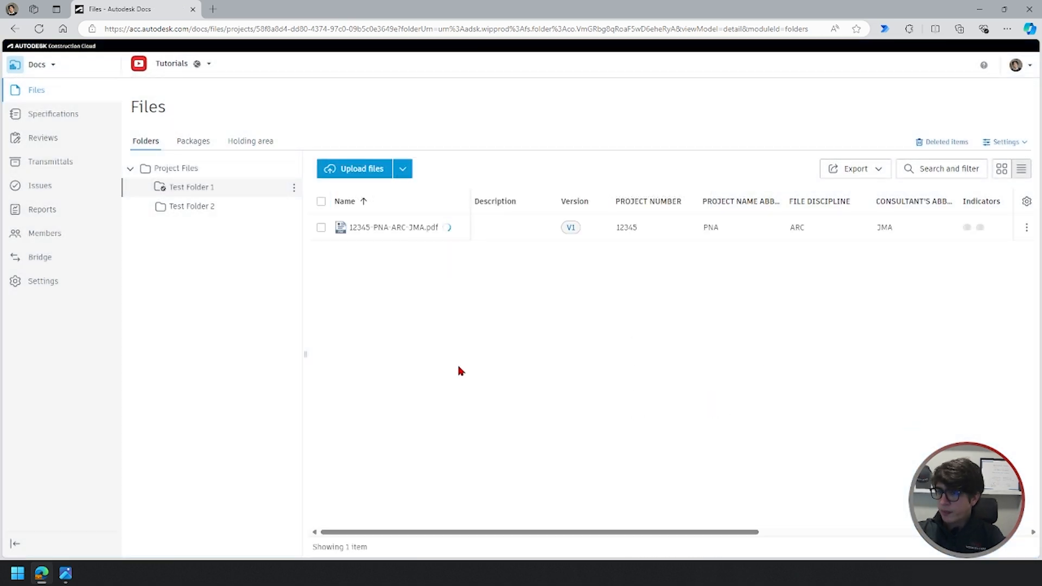
Step: Upload CONSULTANT SET v1.pdf from the computer to Test Folder 2, and return to Test Folder 1's file list
click(192, 206)
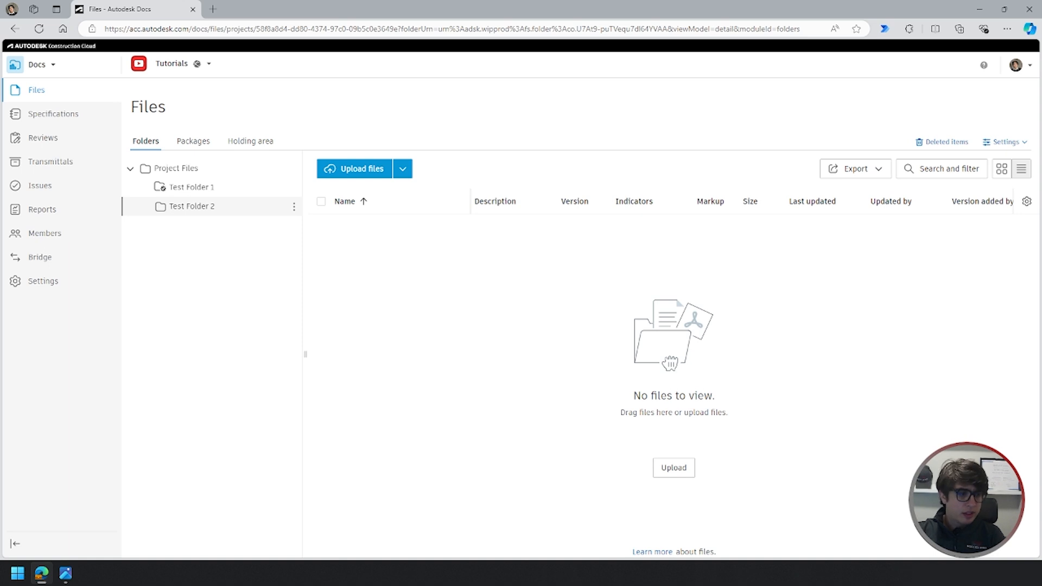
drag(117, 326, 396, 310)
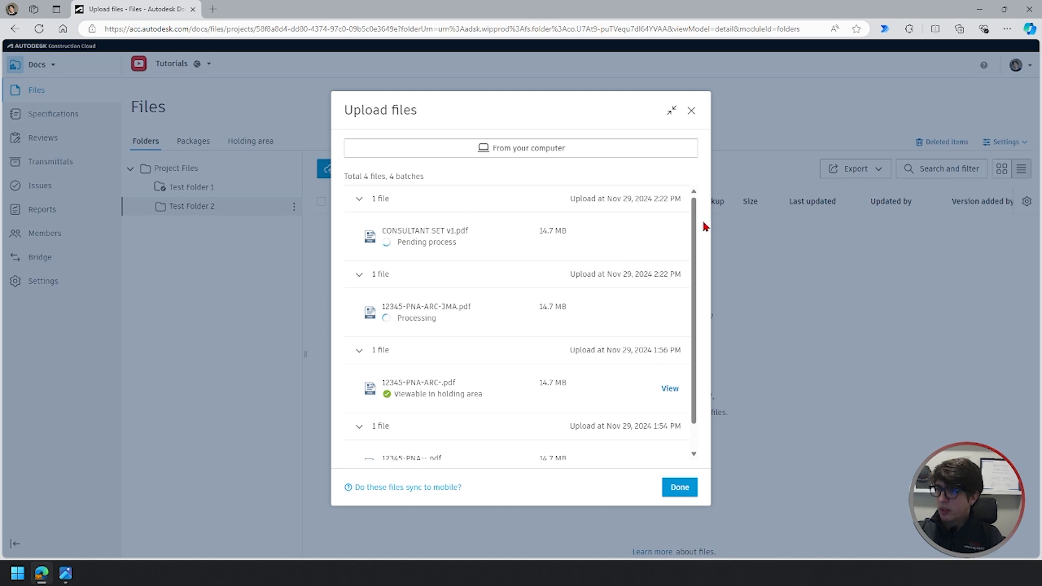
drag(383, 233, 474, 231)
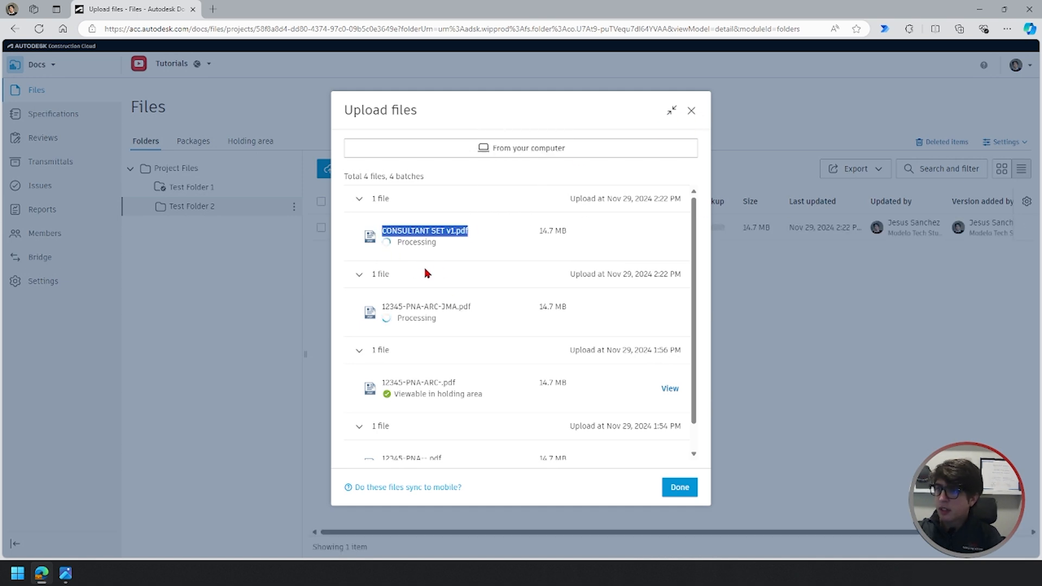
click(702, 111)
click(691, 110)
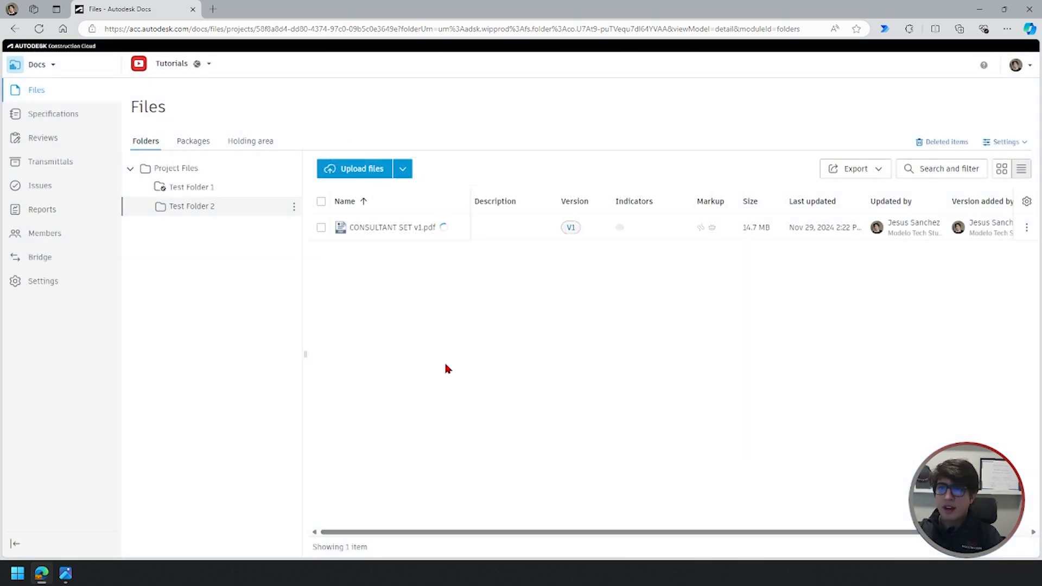
click(217, 187)
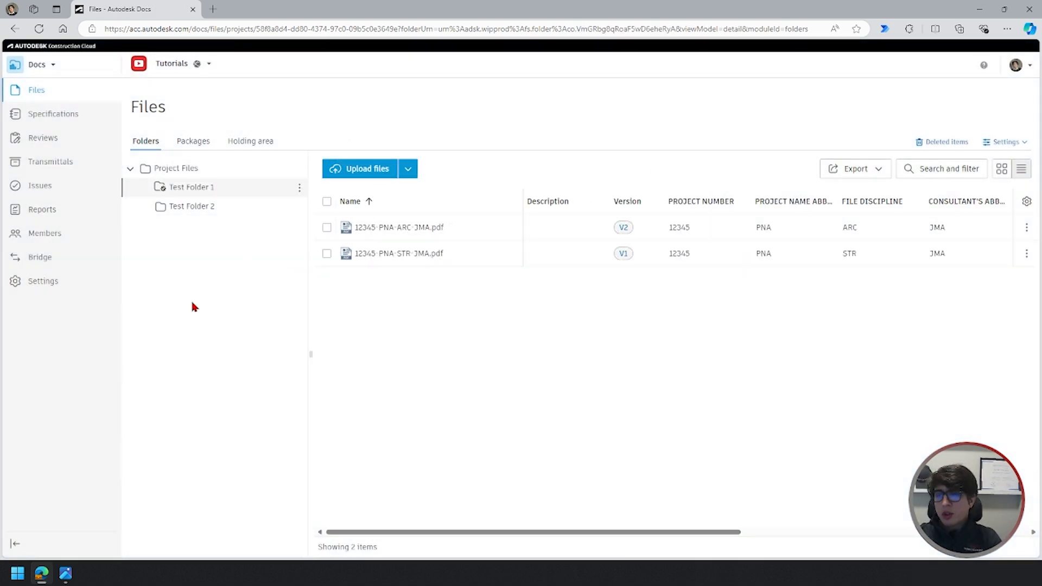